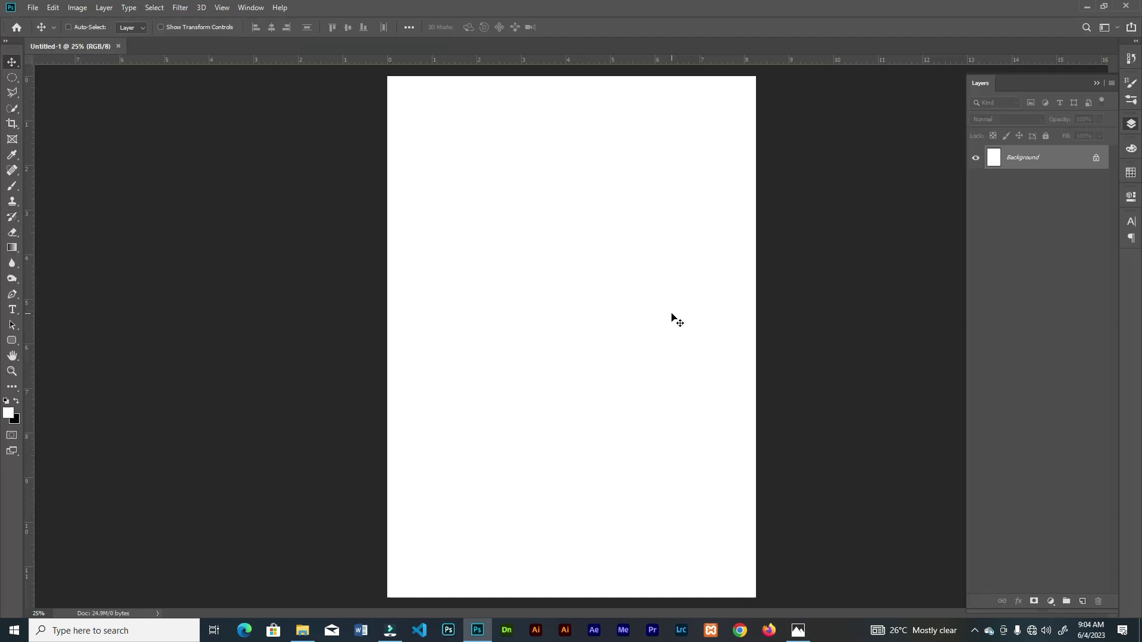
# Step: Add a gradient fill layer with the Radial style and open its gradient for editing
pyautogui.click(1050, 601)
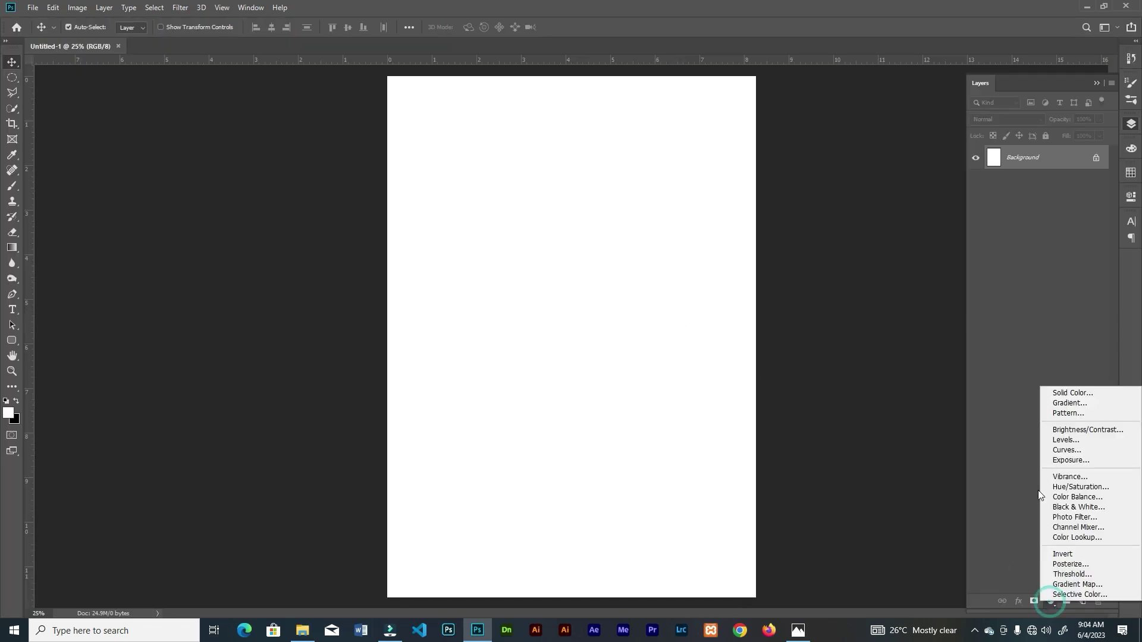
pyautogui.click(1062, 404)
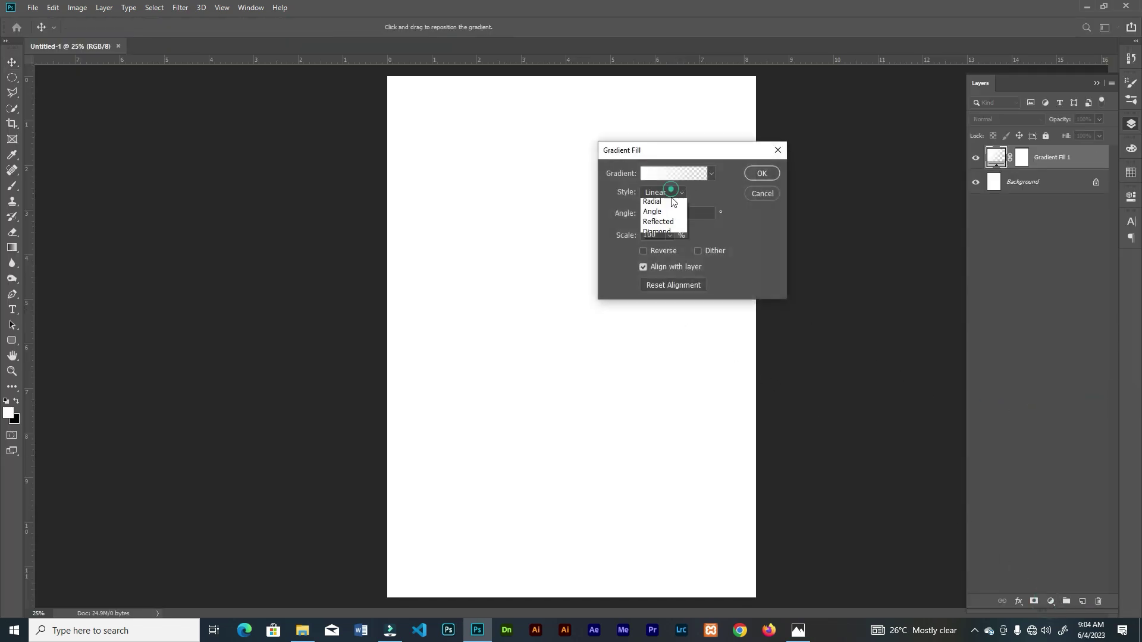
pyautogui.click(658, 212)
pyautogui.click(684, 173)
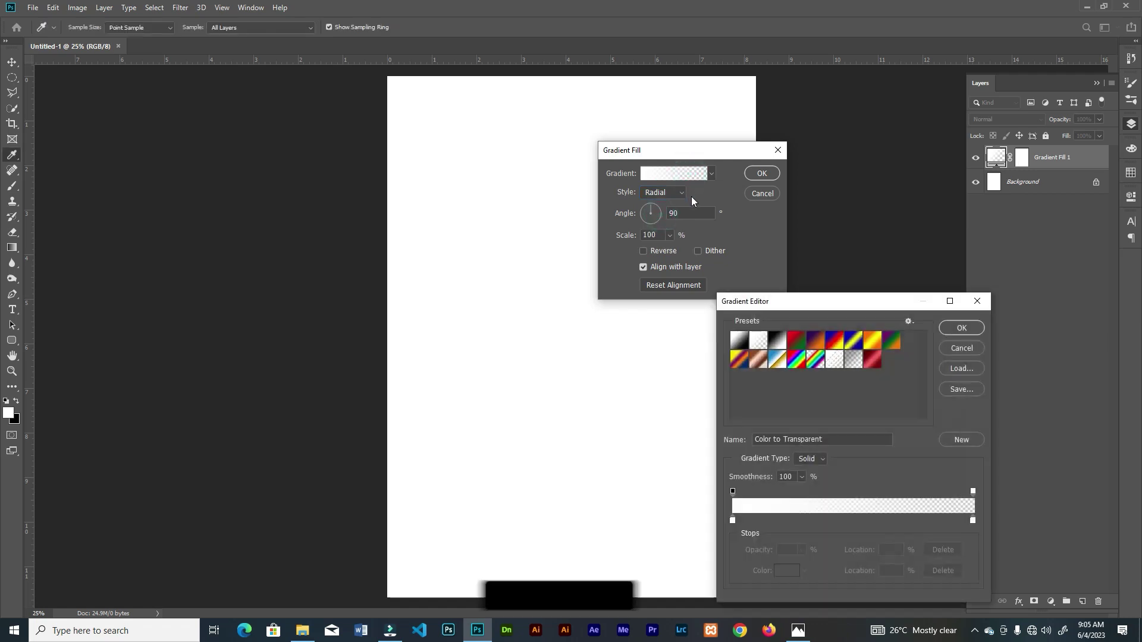
# Step: Apply the first preset gradient and set its starting colour stop to #FFC600
pyautogui.click(733, 521)
pyautogui.click(739, 340)
pyautogui.click(734, 521)
pyautogui.click(786, 570)
pyautogui.write('FFC600')
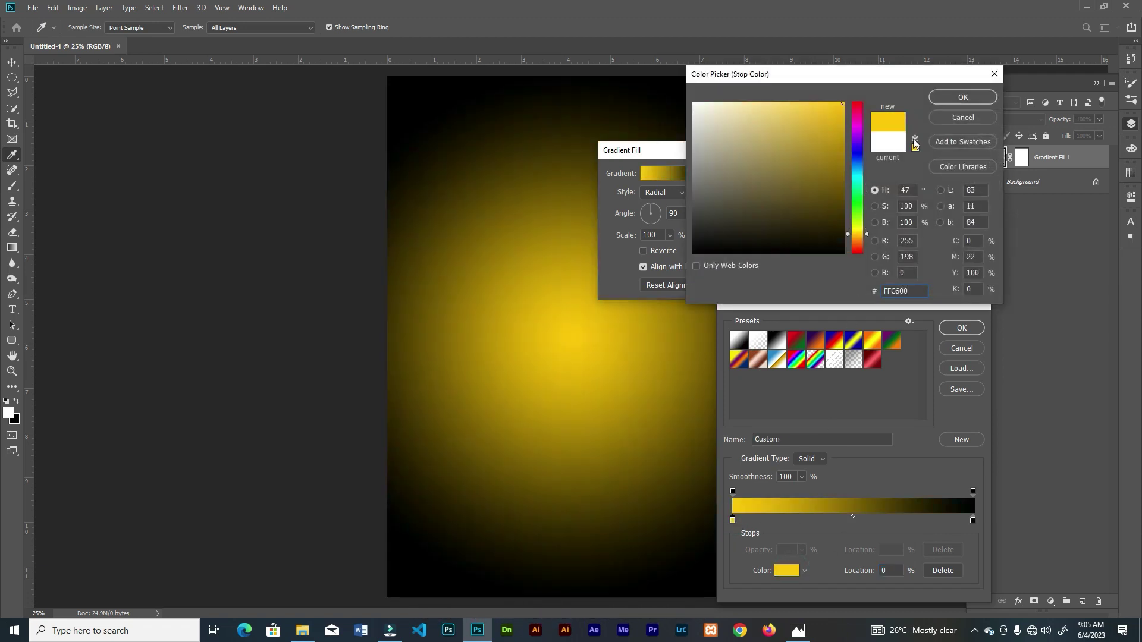
pyautogui.click(963, 97)
# Step: Set the gradient's end colour stop to #FF5A00 and shift the yellow glow toward the lower left of the canvas
pyautogui.click(972, 521)
pyautogui.click(786, 572)
pyautogui.write('FF5A00')
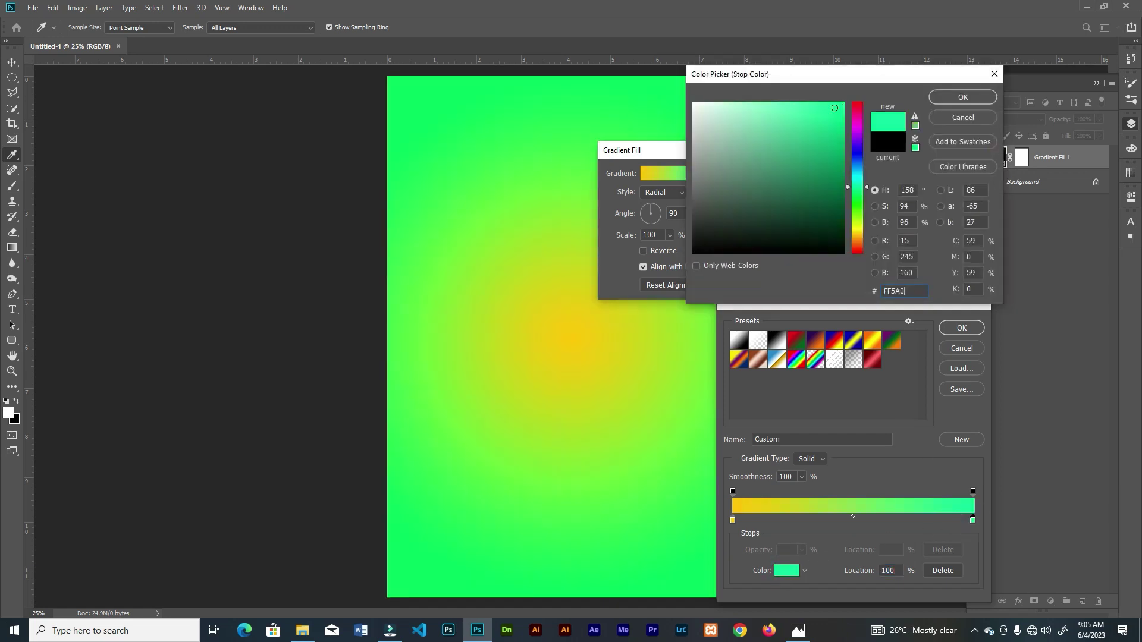
pyautogui.click(963, 97)
pyautogui.click(962, 329)
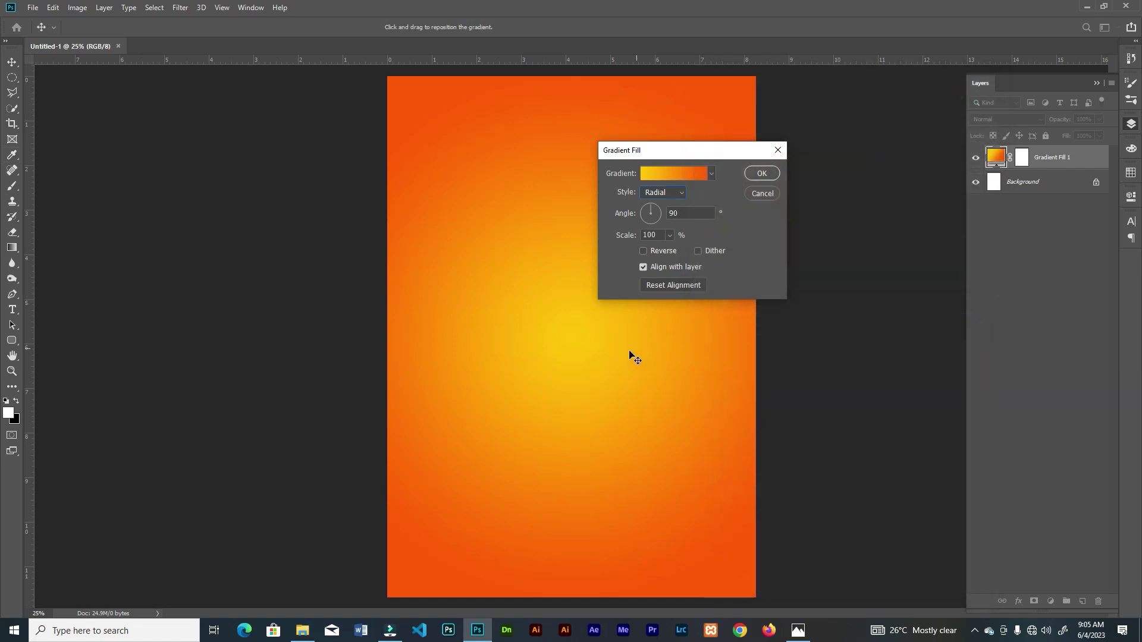
pyautogui.moveTo(572, 395); pyautogui.dragTo(562, 430)
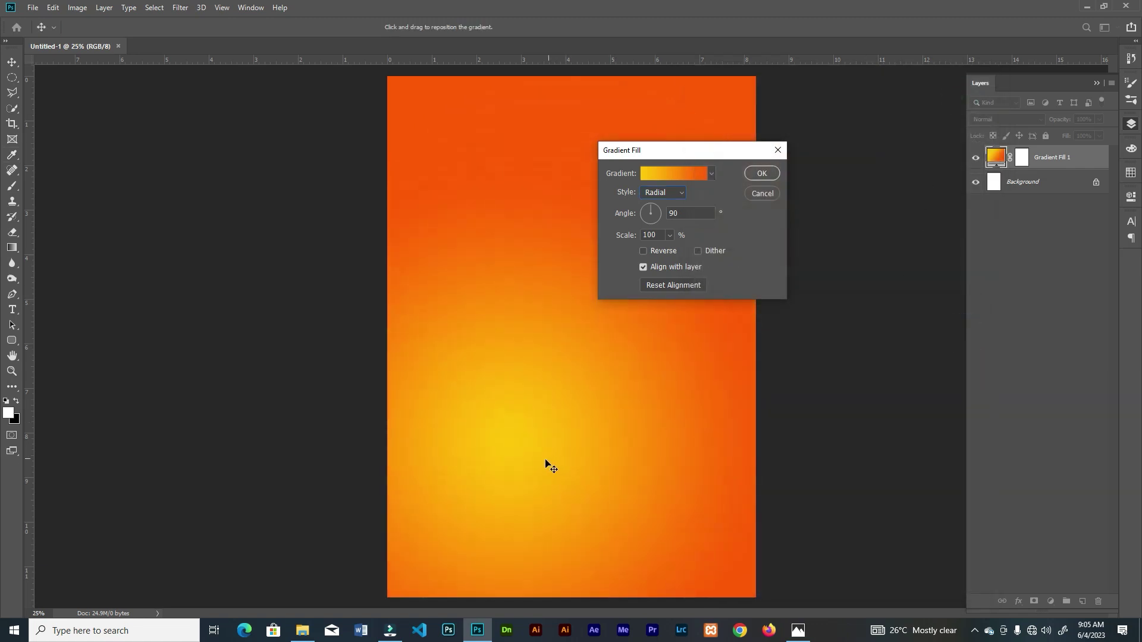
pyautogui.click(761, 173)
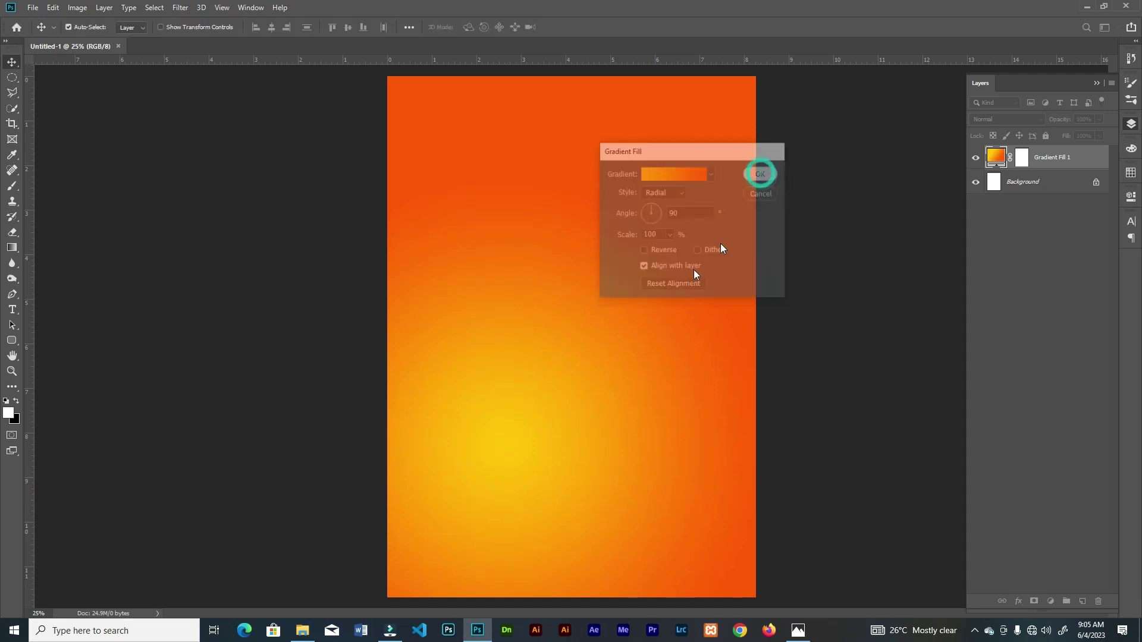
# Step: Place the image of the whole orange with a leaf from the orange folder, scaled down over the canvas's lower half
pyautogui.click(305, 637)
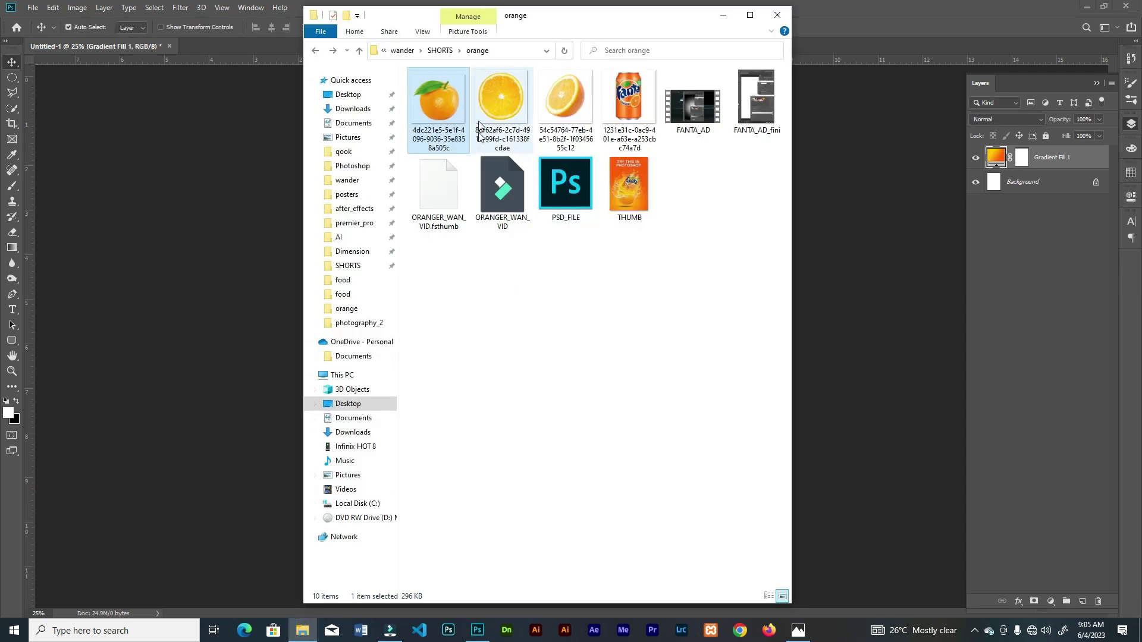
pyautogui.moveTo(437, 102); pyautogui.dragTo(619, 313)
pyautogui.moveTo(769, 171); pyautogui.dragTo(726, 234)
pyautogui.click(455, 28)
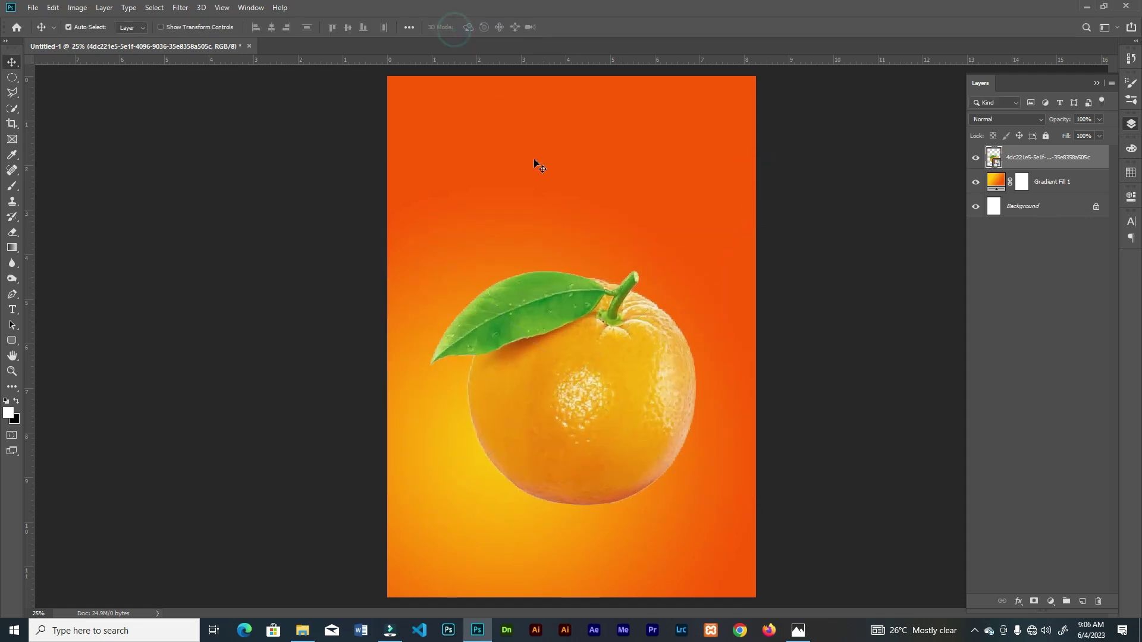
# Step: Draw a closed Pen shape around the orange's upper part and leaf, with a downward-curving edge across the fruit
pyautogui.click(14, 295)
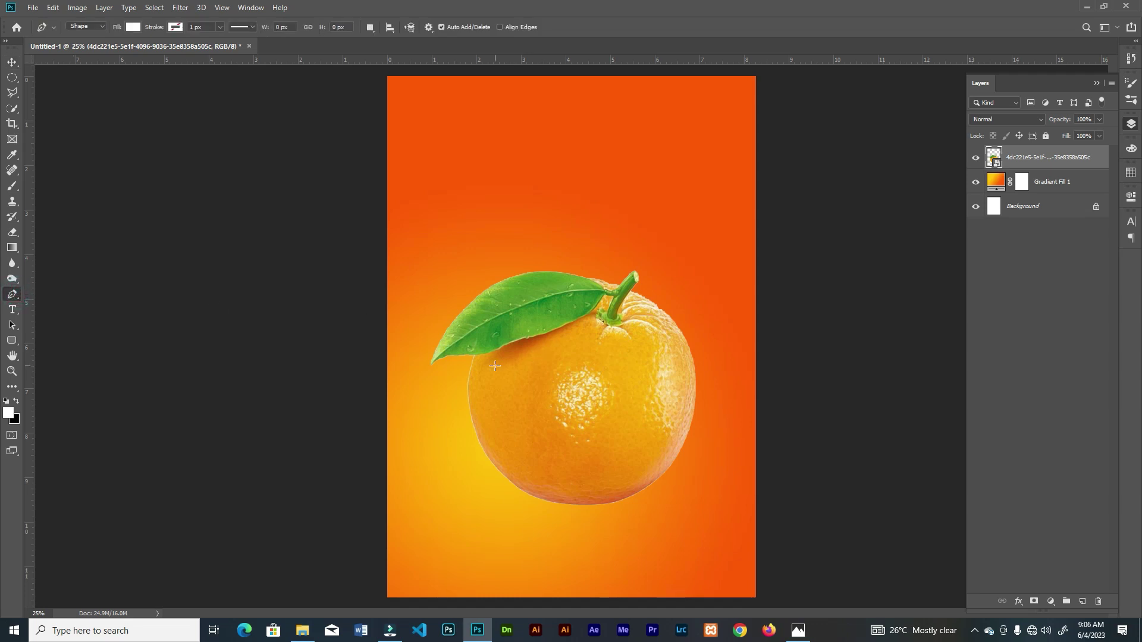
pyautogui.click(469, 362)
pyautogui.moveTo(710, 369); pyautogui.dragTo(825, 319)
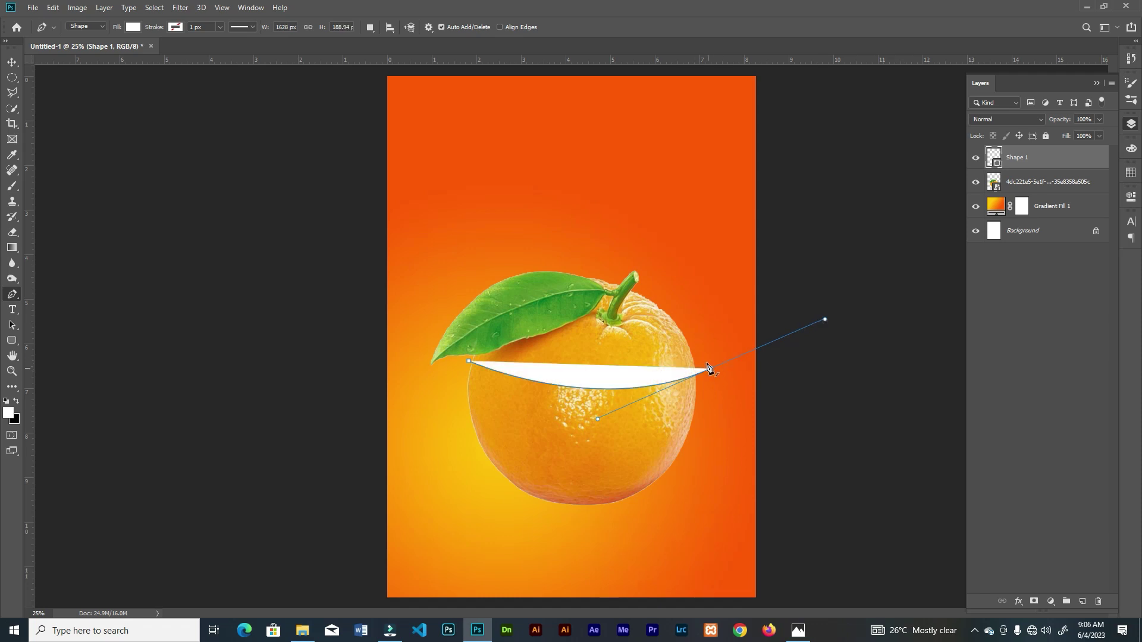
pyautogui.click(663, 190)
pyautogui.click(468, 361)
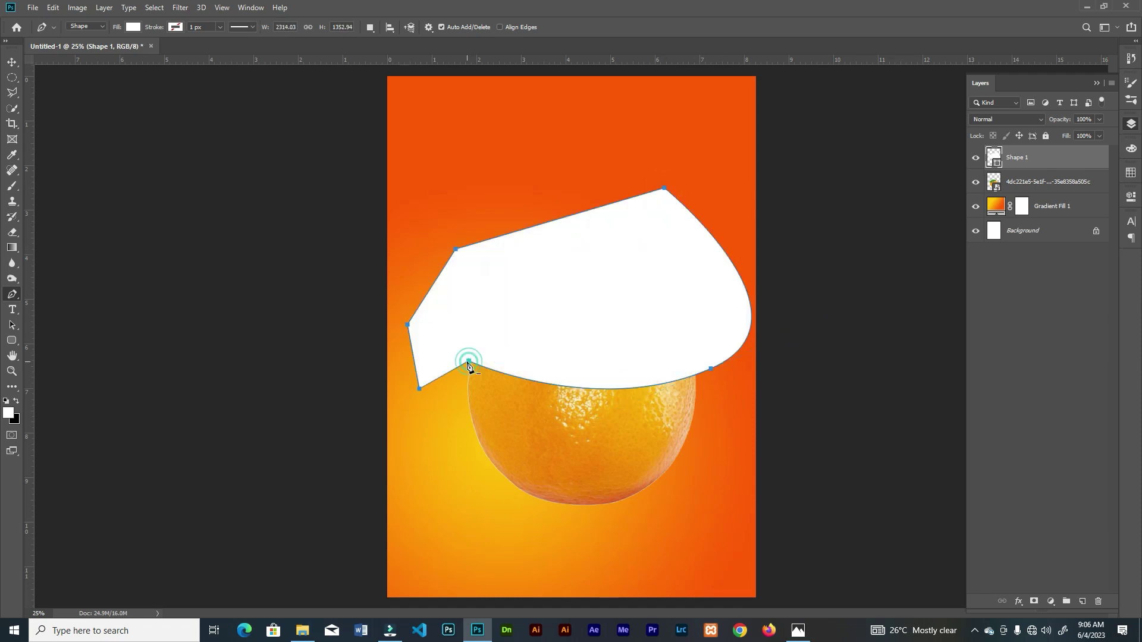
# Step: Remove the pen shape's fill and turn its path into a new selection with a 0-pixel feather
pyautogui.click(137, 26)
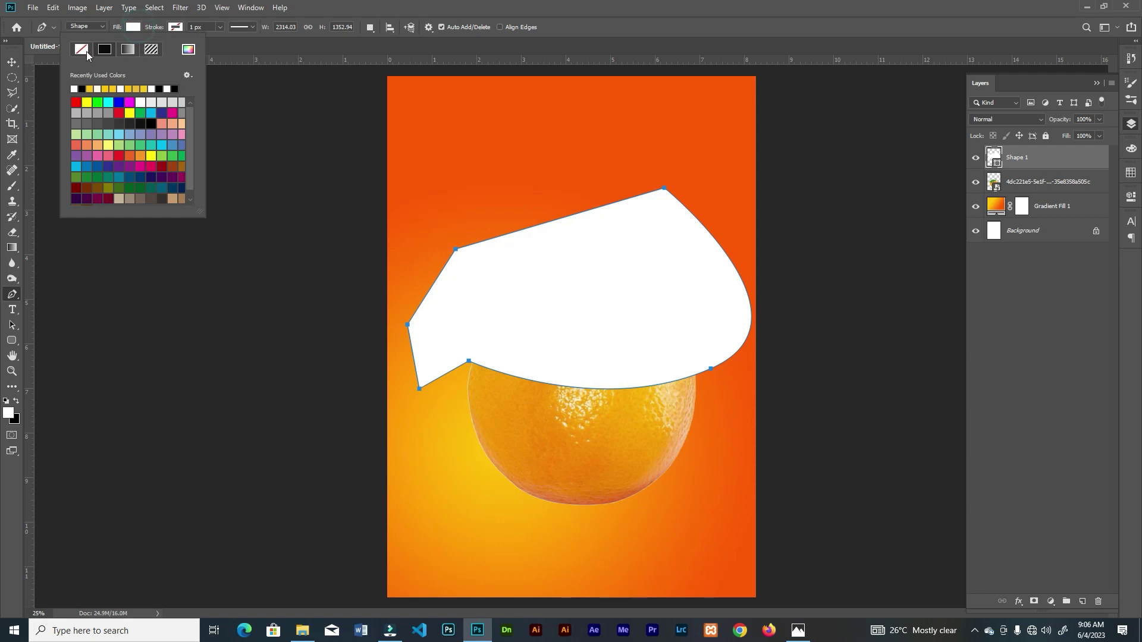
pyautogui.click(81, 49)
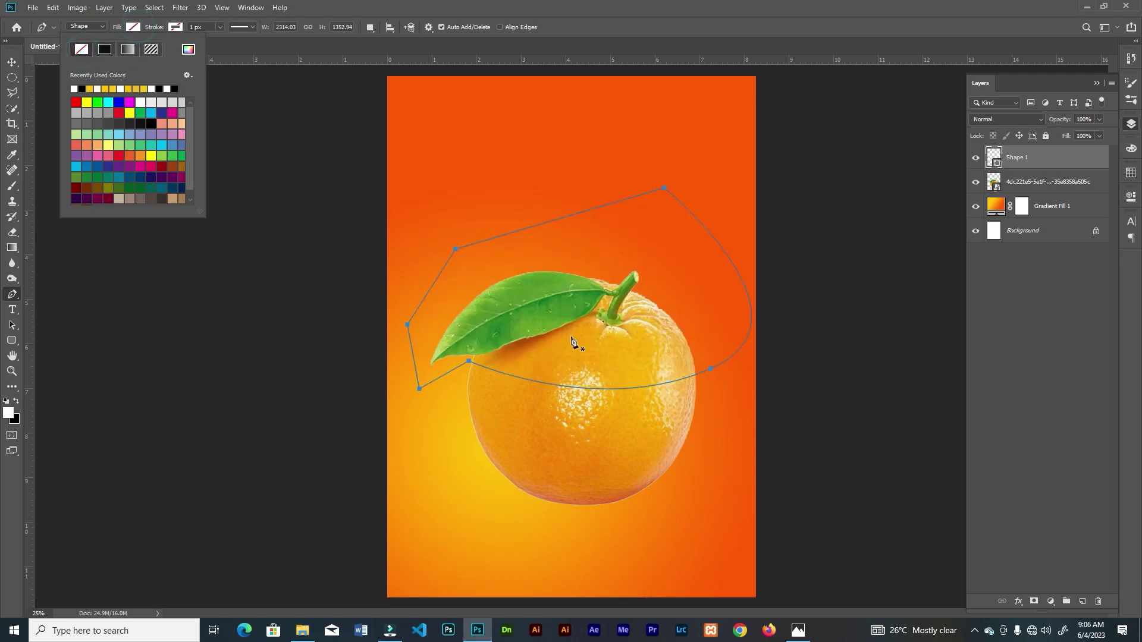
pyautogui.rightClick(569, 356)
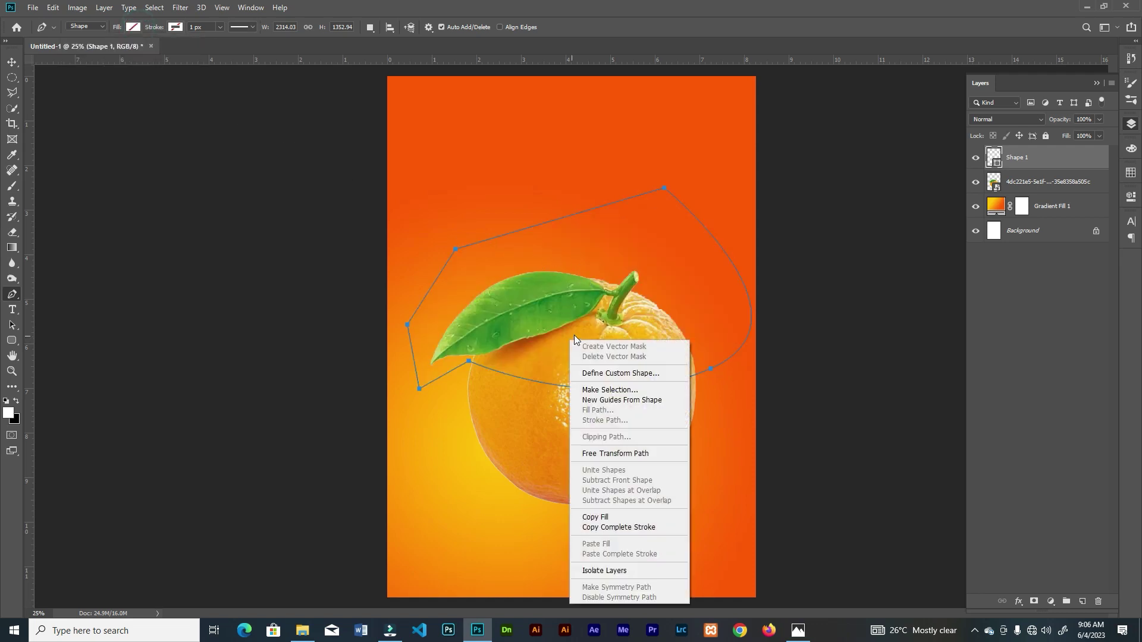
pyautogui.click(606, 388)
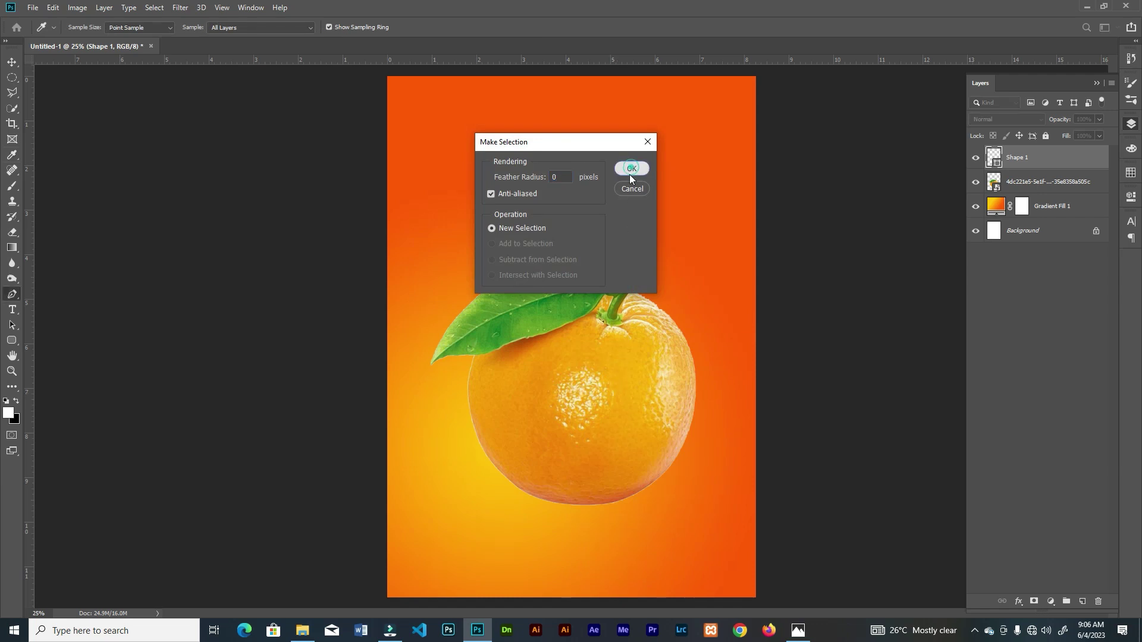
pyautogui.click(631, 169)
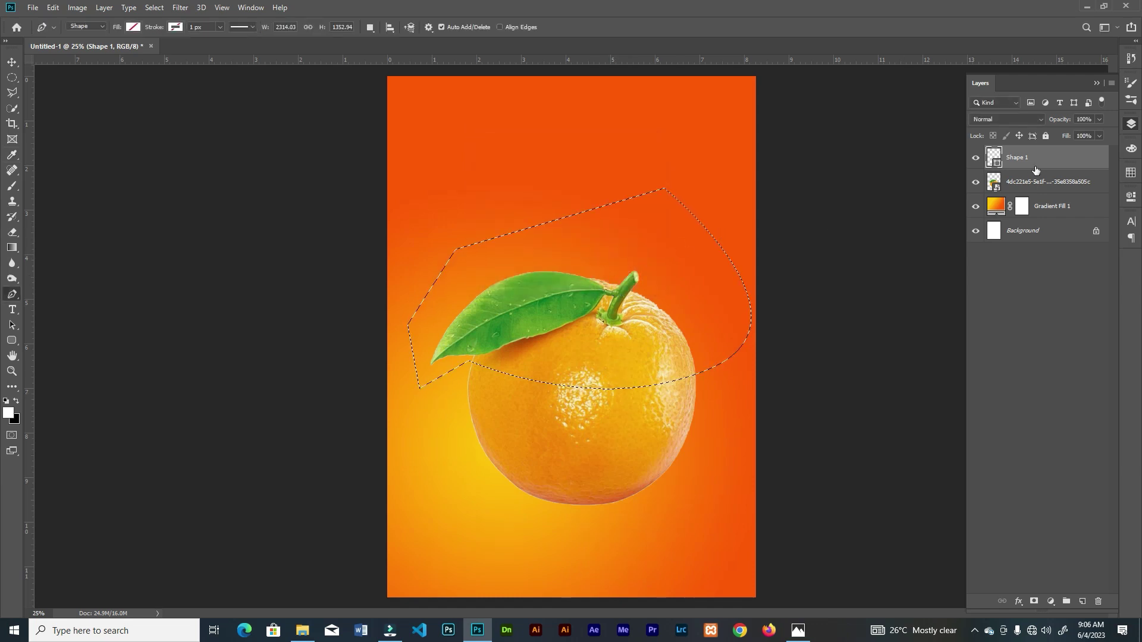
# Step: Rasterize the orange layer, delete its selected upper part with the leaf, and deselect
pyautogui.click(1033, 183)
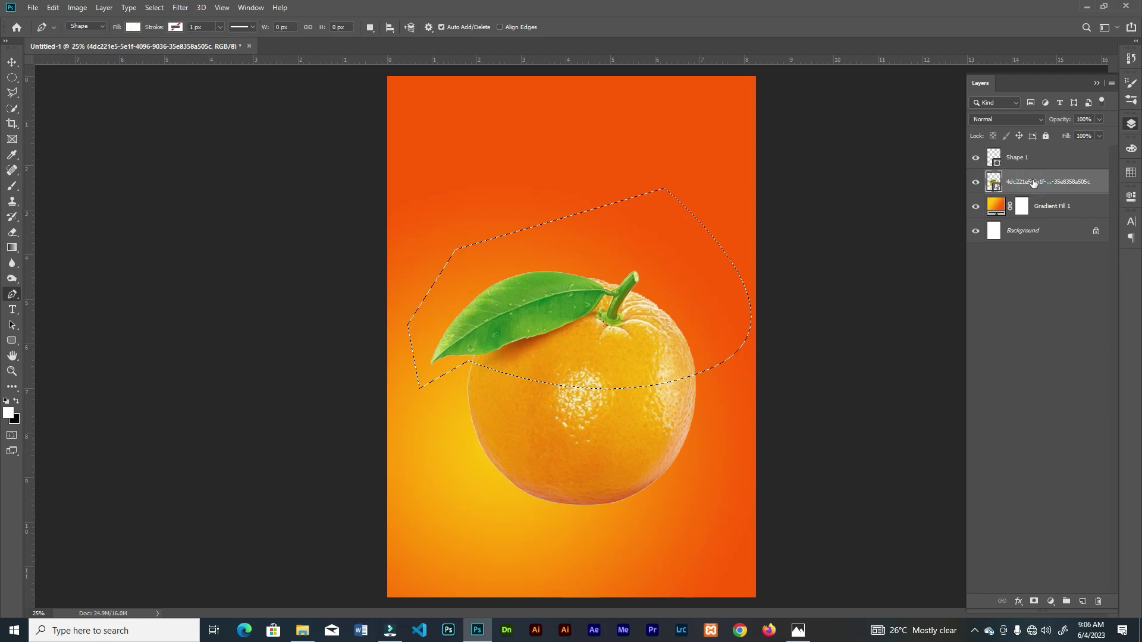
pyautogui.rightClick(1033, 183)
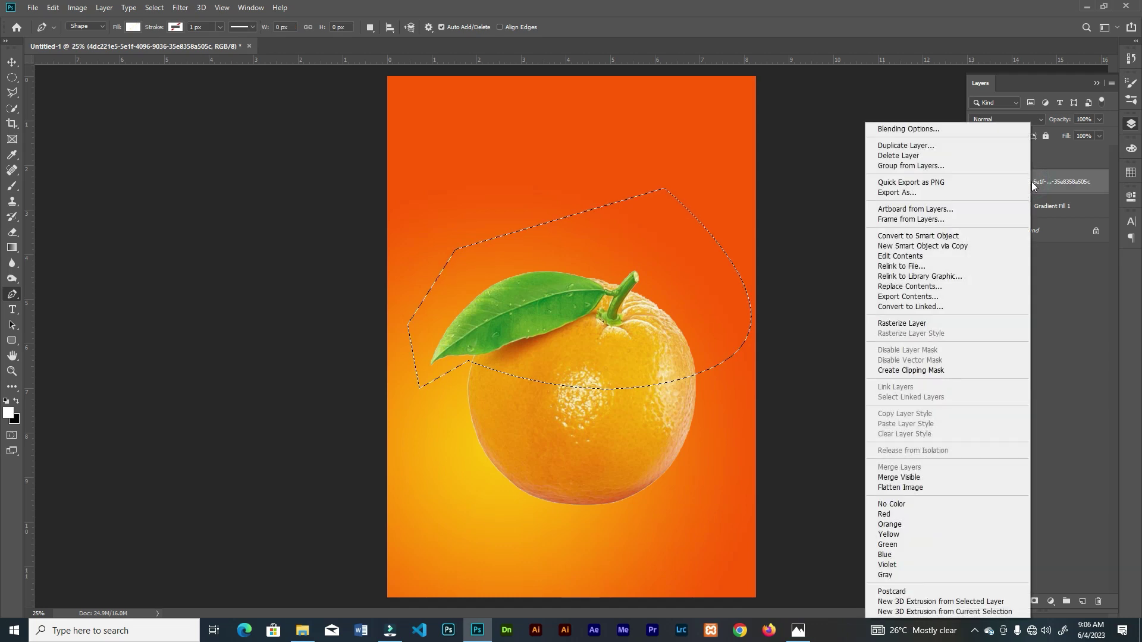
pyautogui.click(927, 323)
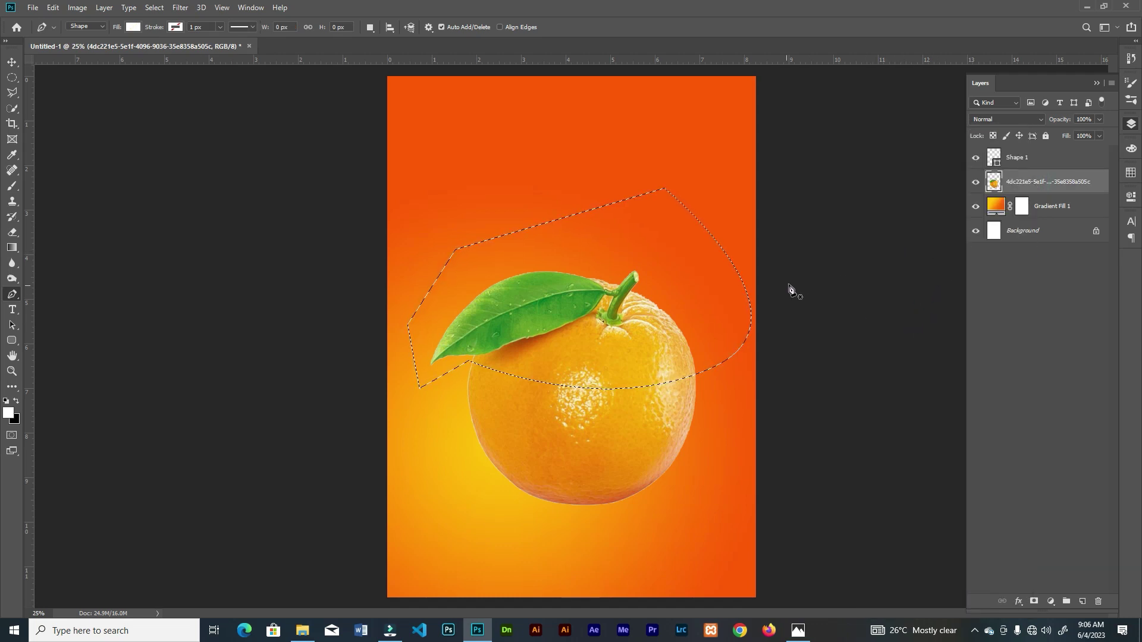
pyautogui.press('Delete')
pyautogui.hotkey('ctrl', 'd')
# Step: Move the cut orange slightly upward and rotate it a little counterclockwise
pyautogui.press('v')
pyautogui.moveTo(642, 419); pyautogui.dragTo(654, 397)
pyautogui.hotkey('ctrl', 't')
pyautogui.moveTo(721, 357); pyautogui.dragTo(725, 335)
pyautogui.click(571, 27)
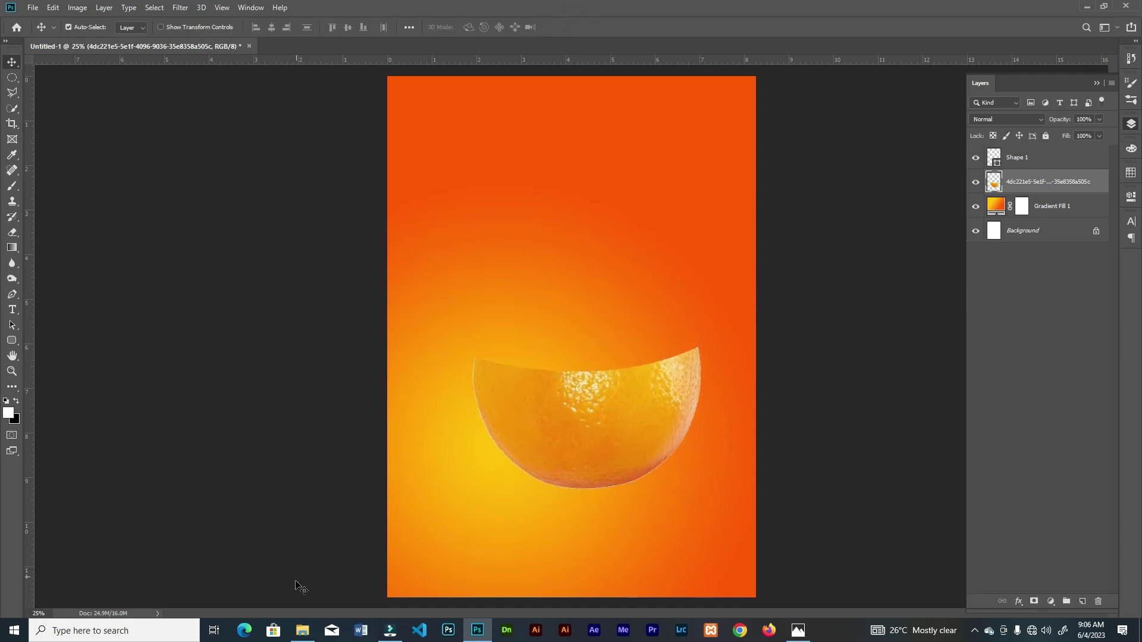
# Step: Place the round orange slice image from the folder and flatten it into an ellipse over the cut orange's top
pyautogui.click(302, 630)
pyautogui.moveTo(520, 119); pyautogui.dragTo(708, 304)
pyautogui.moveTo(571, 339); pyautogui.dragTo(581, 348)
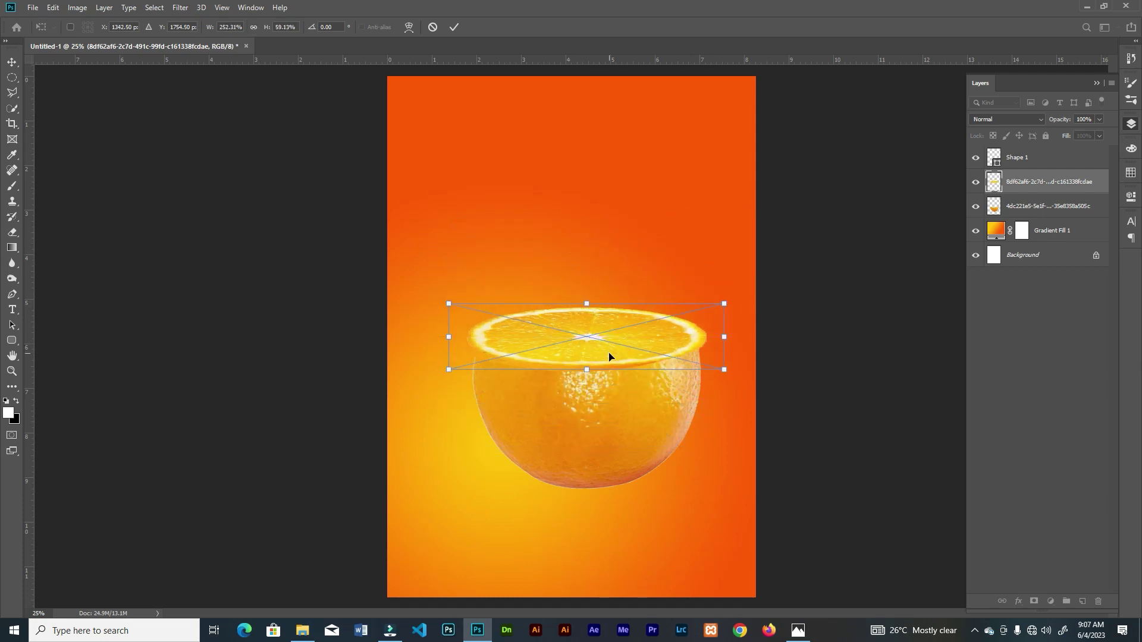
# Step: Fit the slice to the orange's cut edge by reducing its height to about 43% and rotating it about -3°
pyautogui.scroll(2, 612, 353)
pyautogui.moveTo(877, 382); pyautogui.dragTo(901, 372)
pyautogui.moveTo(872, 254); pyautogui.dragTo(854, 280)
pyautogui.moveTo(676, 333); pyautogui.dragTo(676, 343)
pyautogui.moveTo(867, 283); pyautogui.dragTo(867, 288)
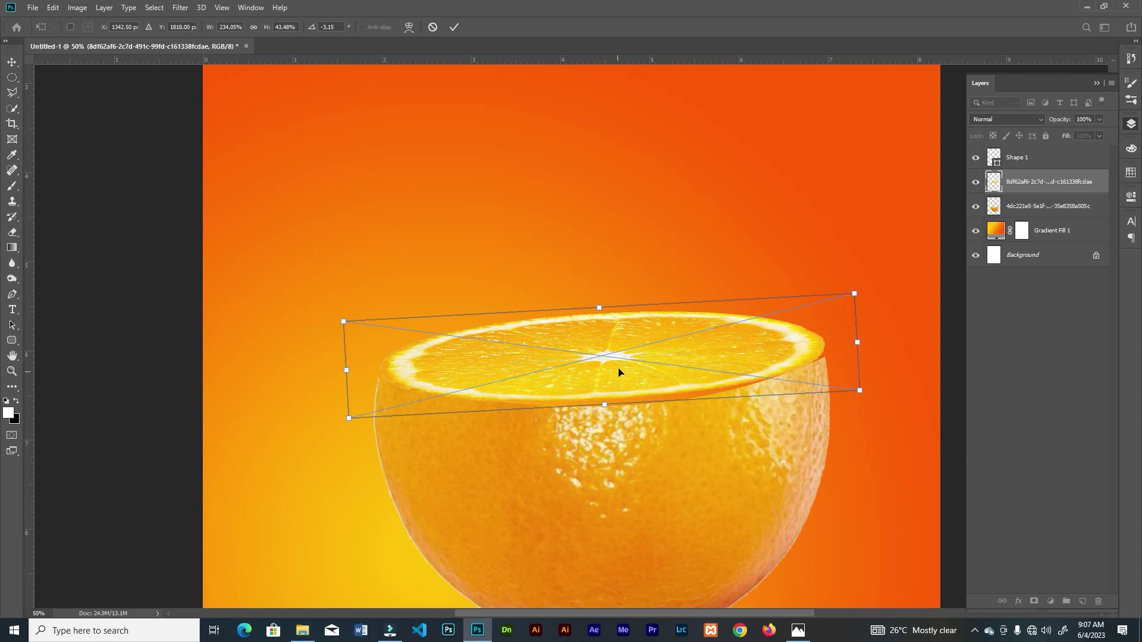
# Step: Warp the slice so its lower edge and both ends follow the rim of the cut orange
pyautogui.rightClick(618, 373)
pyautogui.click(625, 448)
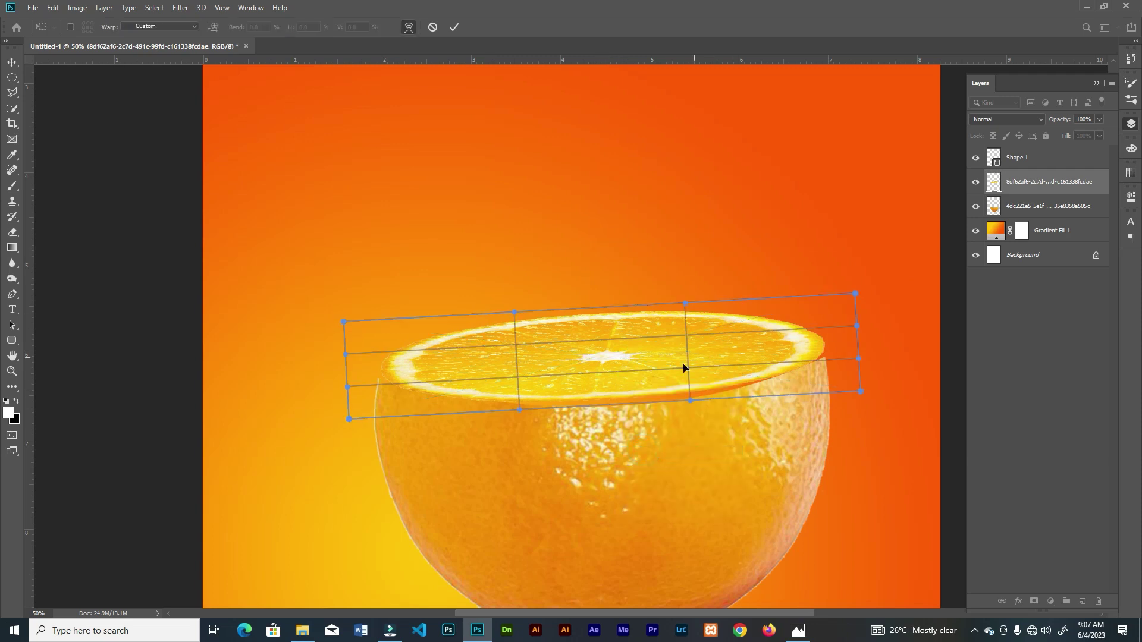
pyautogui.moveTo(619, 406); pyautogui.dragTo(619, 414)
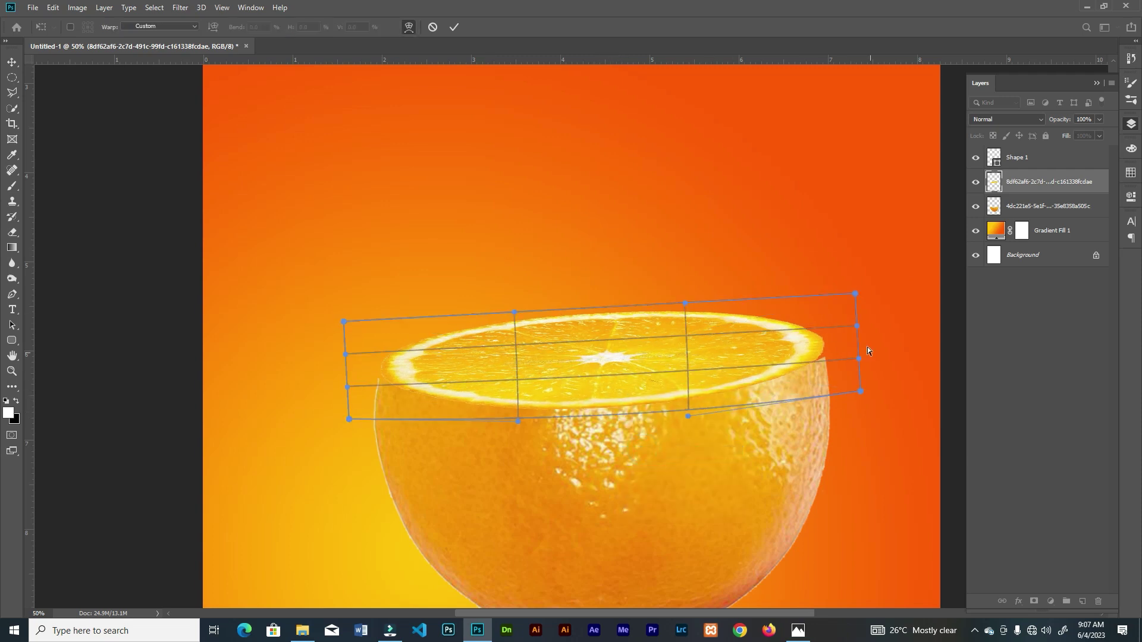
pyautogui.moveTo(855, 295); pyautogui.dragTo(858, 320)
pyautogui.moveTo(343, 322); pyautogui.dragTo(329, 354)
pyautogui.moveTo(398, 390); pyautogui.dragTo(354, 387)
pyautogui.moveTo(856, 345)
pyautogui.mouseDown()
pyautogui.moveTo(858, 329)
pyautogui.moveTo(852, 349)
pyautogui.moveTo(855, 341)
pyautogui.mouseUp()
pyautogui.click(454, 26)
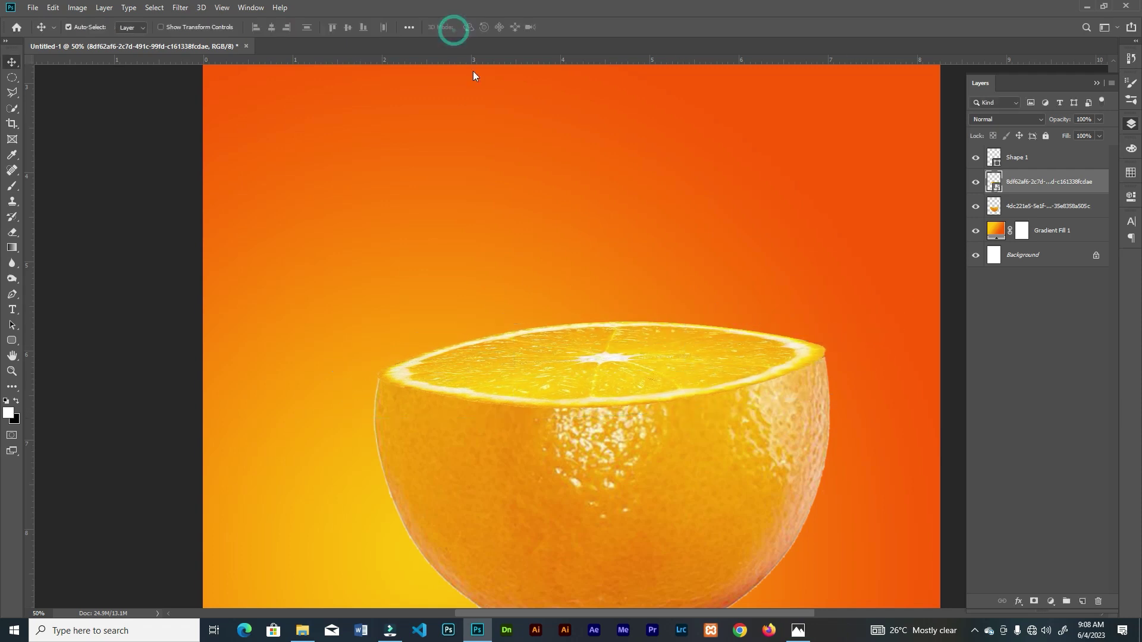
# Step: Delete the leftover pen shape layer and select both orange layers
pyautogui.hotkey('ctrl', '-')
pyautogui.moveTo(1047, 156); pyautogui.dragTo(1098, 600)
pyautogui.keyDown('shift'); pyautogui.click(1035, 180); pyautogui.keyUp('shift')
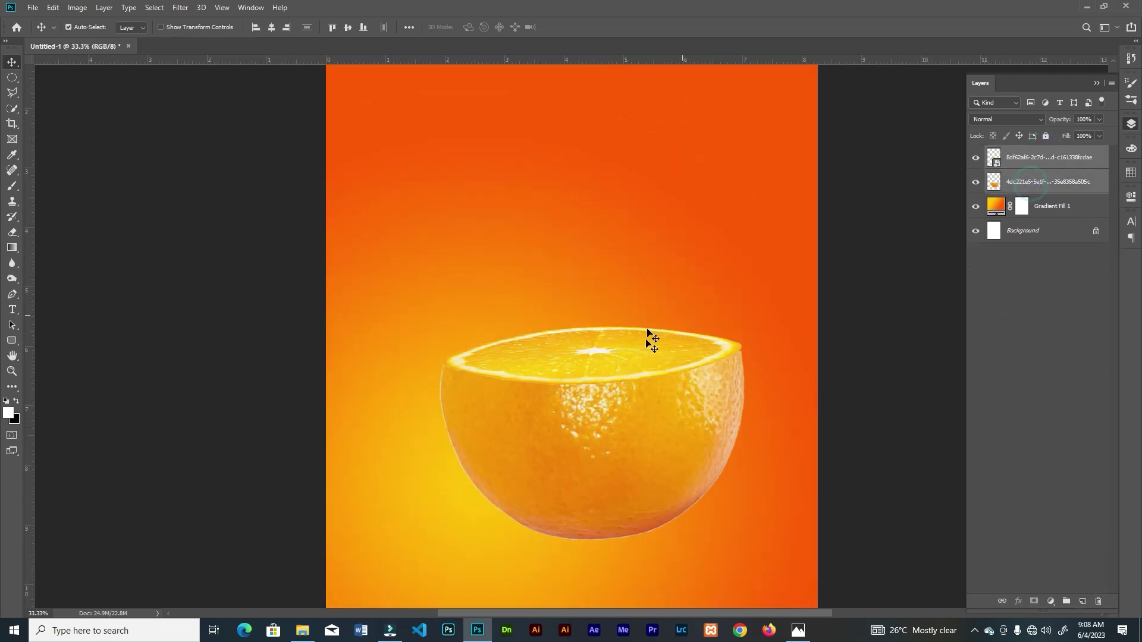
# Step: Link and transform both orange layers, scaling them to about 77%, rotating about -11.5° and moving them toward the canvas's lower left
pyautogui.hotkey('ctrl', 't')
pyautogui.moveTo(747, 377); pyautogui.dragTo(673, 332)
pyautogui.moveTo(581, 438); pyautogui.dragTo(496, 505)
pyautogui.moveTo(582, 406); pyautogui.dragTo(590, 374)
pyautogui.hotkey('ctrl', '-')
pyautogui.moveTo(555, 445); pyautogui.dragTo(587, 439)
pyautogui.moveTo(617, 371); pyautogui.dragTo(634, 387)
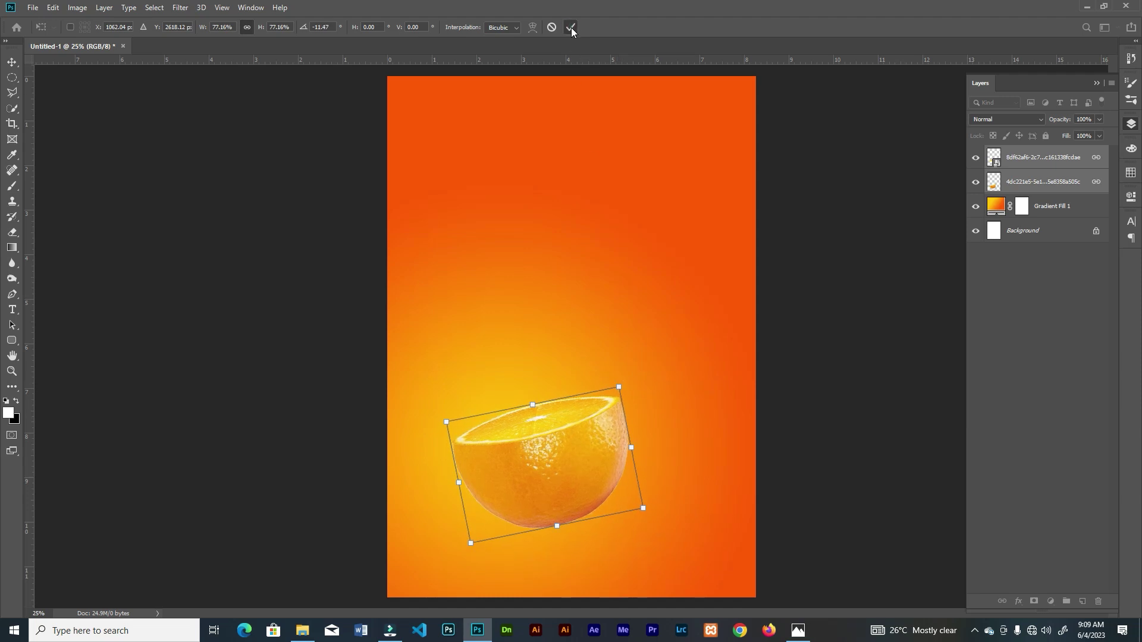
pyautogui.click(570, 27)
# Step: Unlink the orange slice layer from the cut orange and duplicate it
pyautogui.hotkey('ctrl', '+')
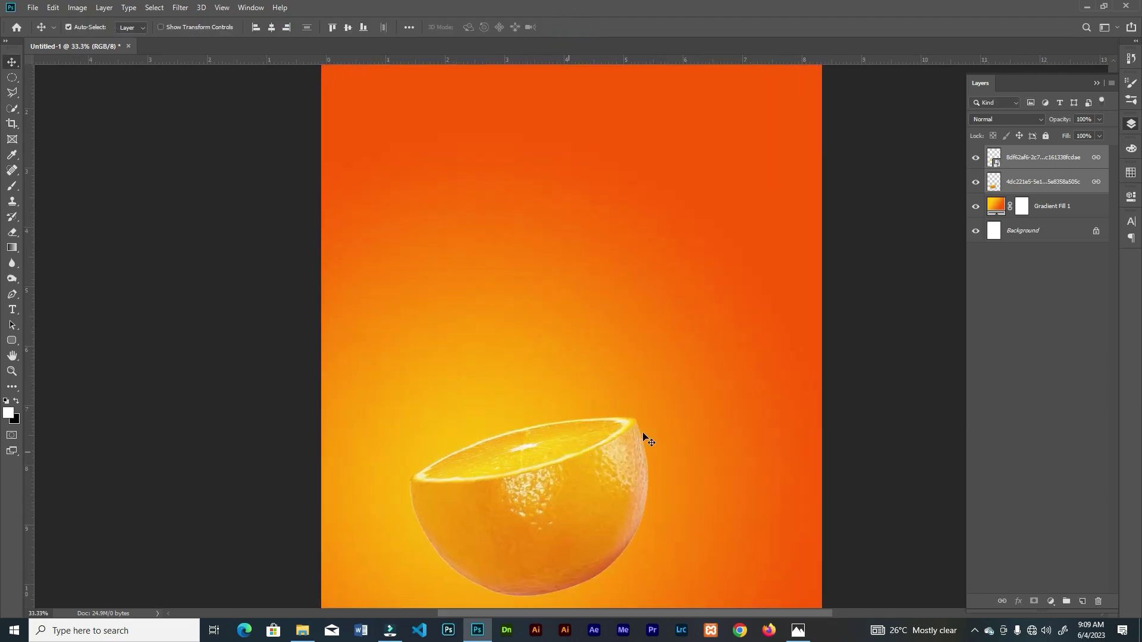
pyautogui.hotkey('ctrl', '+')
pyautogui.moveTo(683, 469); pyautogui.dragTo(713, 304)
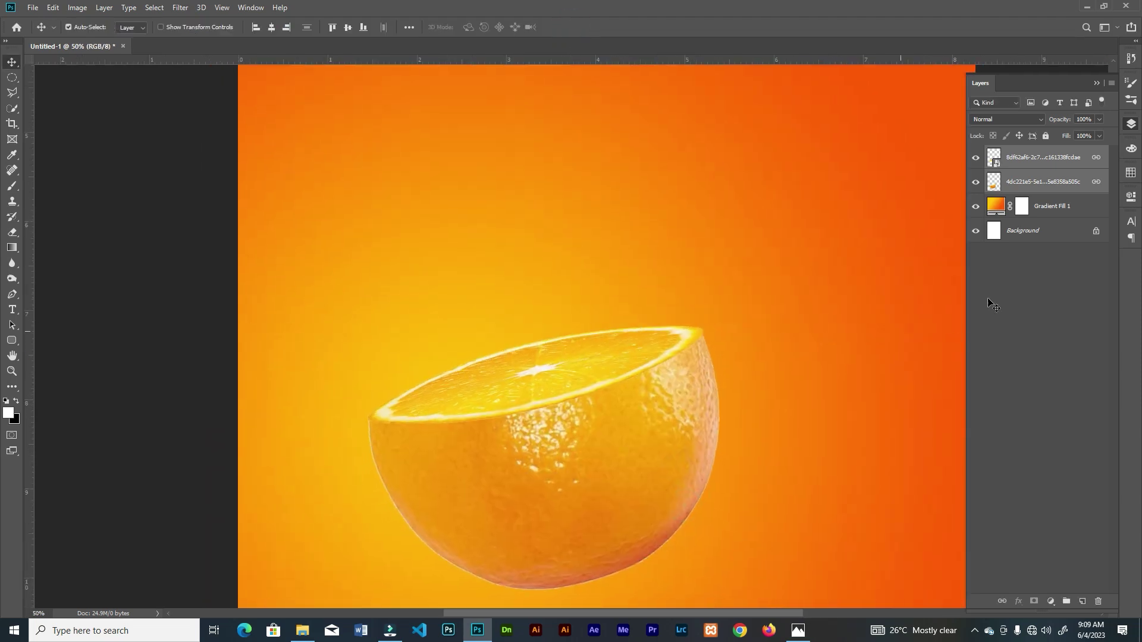
pyautogui.click(1092, 162)
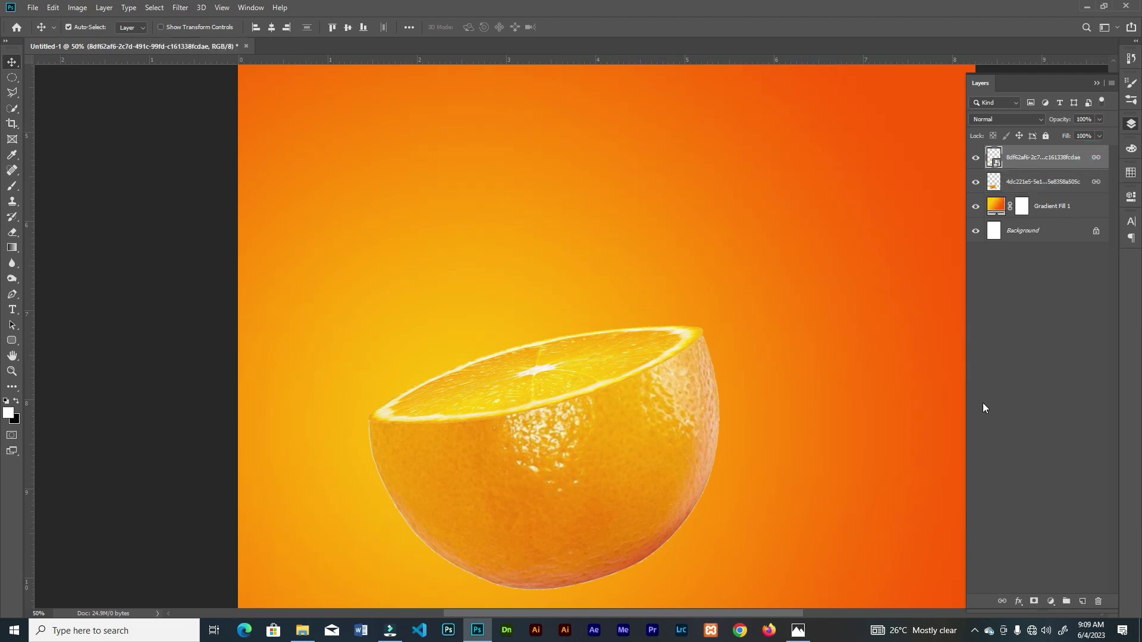
pyautogui.click(1002, 602)
pyautogui.moveTo(1056, 159); pyautogui.dragTo(1081, 601)
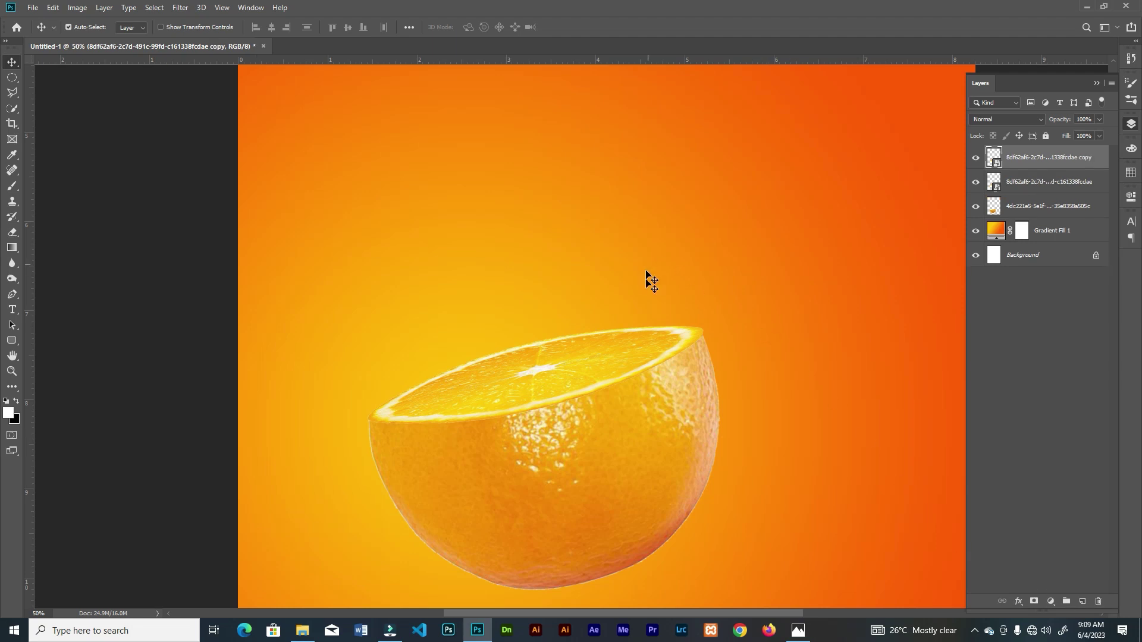
# Step: Warp the duplicated orange slice so its left end lifts above the cut orange while its right tip stays at the rim
pyautogui.hotkey('ctrl', 't')
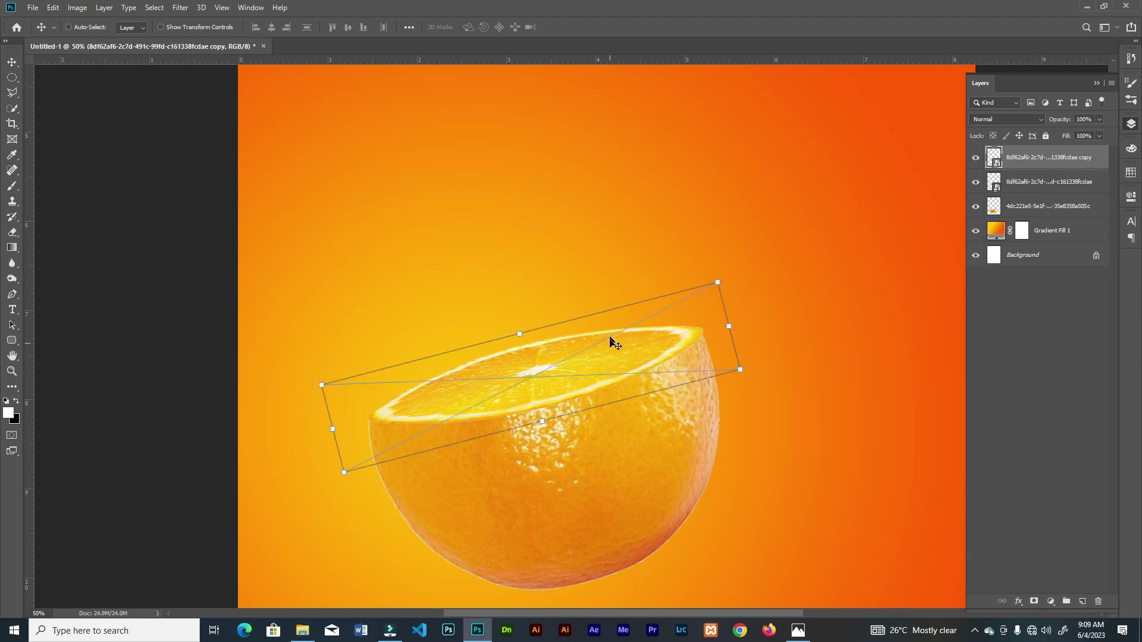
pyautogui.rightClick(585, 354)
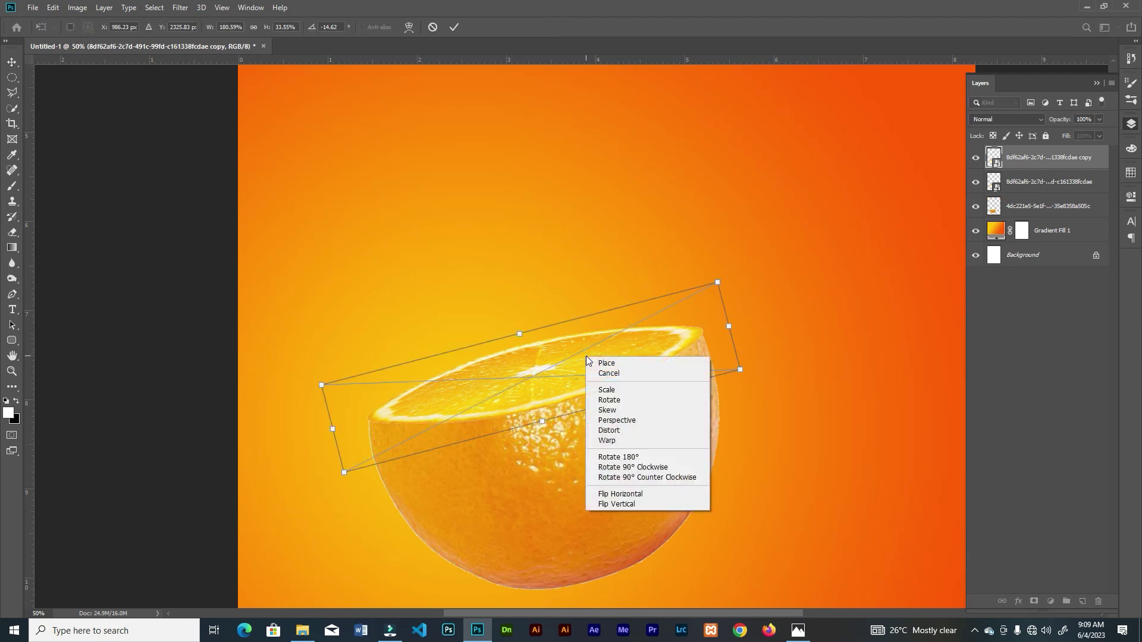
pyautogui.click(602, 441)
pyautogui.moveTo(328, 409); pyautogui.dragTo(362, 209)
pyautogui.moveTo(351, 435); pyautogui.dragTo(379, 359)
pyautogui.moveTo(353, 455); pyautogui.dragTo(399, 369)
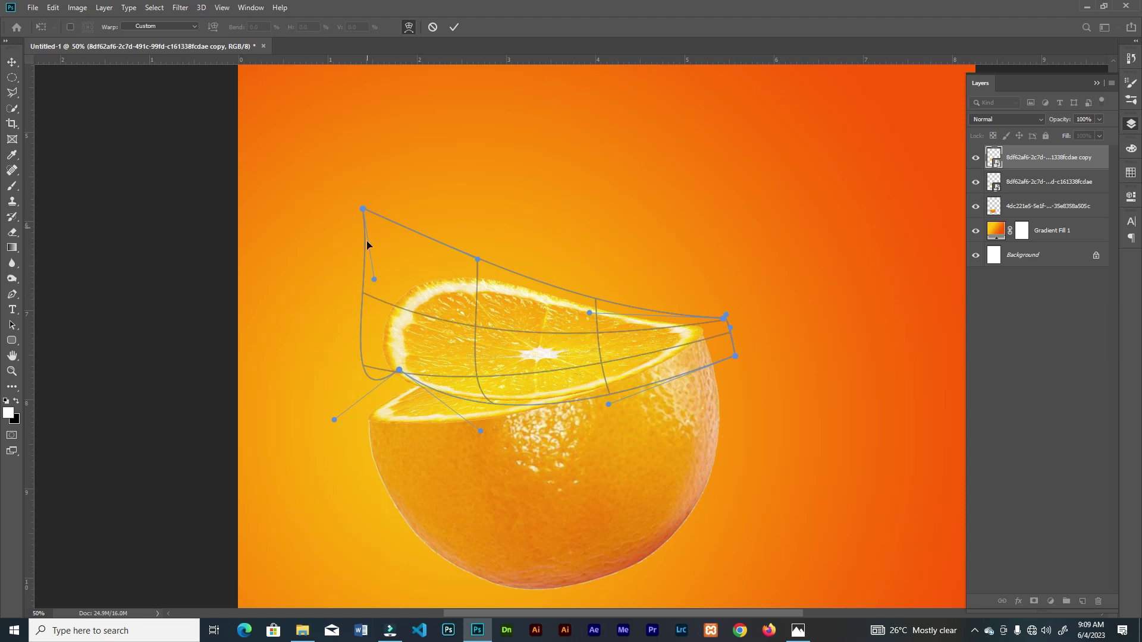
pyautogui.moveTo(480, 431); pyautogui.dragTo(482, 408)
pyautogui.moveTo(478, 258); pyautogui.dragTo(462, 247)
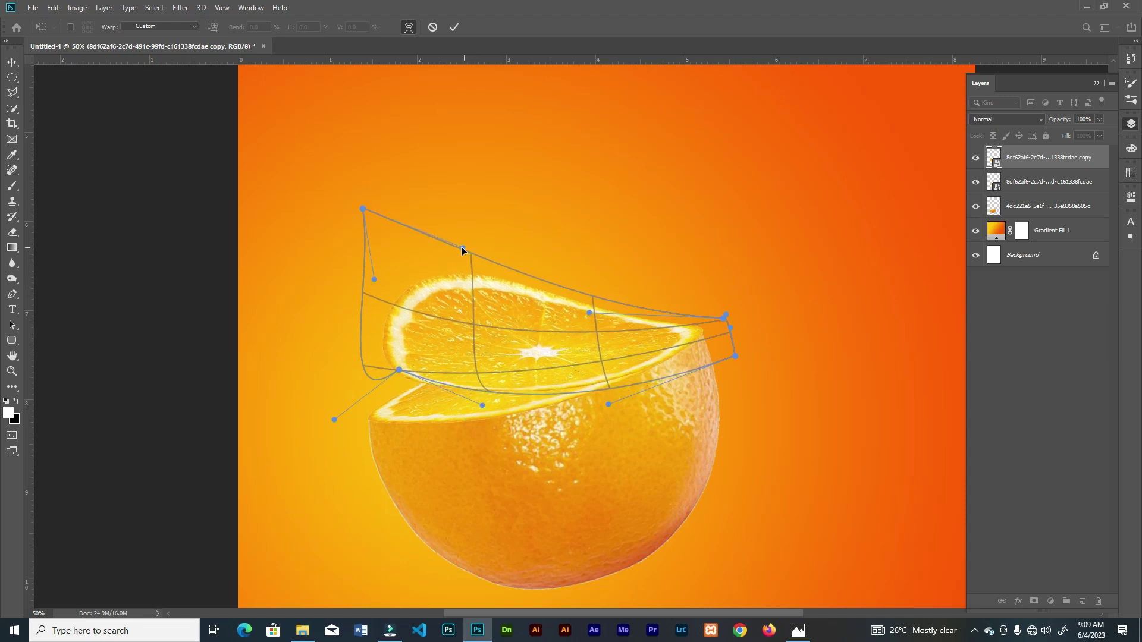
pyautogui.moveTo(399, 370); pyautogui.dragTo(385, 391)
pyautogui.click(454, 27)
# Step: Duplicate the lifted slice and rotate the copy upward, keeping its right tip at the rim of the cut orange
pyautogui.click(552, 360)
pyautogui.moveTo(1056, 162); pyautogui.dragTo(1082, 601)
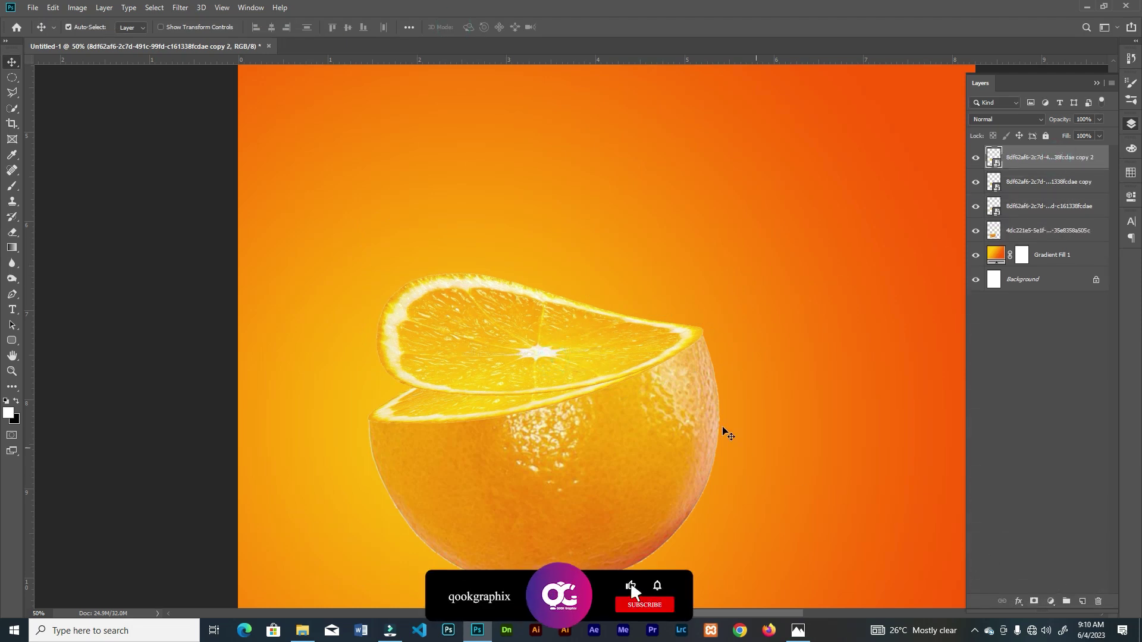
pyautogui.hotkey('ctrl', 't')
pyautogui.moveTo(744, 202)
pyautogui.mouseDown()
pyautogui.moveTo(714, 149)
pyautogui.moveTo(743, 202)
pyautogui.mouseUp()
pyautogui.moveTo(558, 333); pyautogui.dragTo(569, 294)
pyautogui.moveTo(735, 390); pyautogui.dragTo(740, 387)
pyautogui.moveTo(657, 360)
pyautogui.mouseDown()
pyautogui.moveTo(640, 339)
pyautogui.moveTo(652, 351)
pyautogui.mouseUp()
pyautogui.click(456, 30)
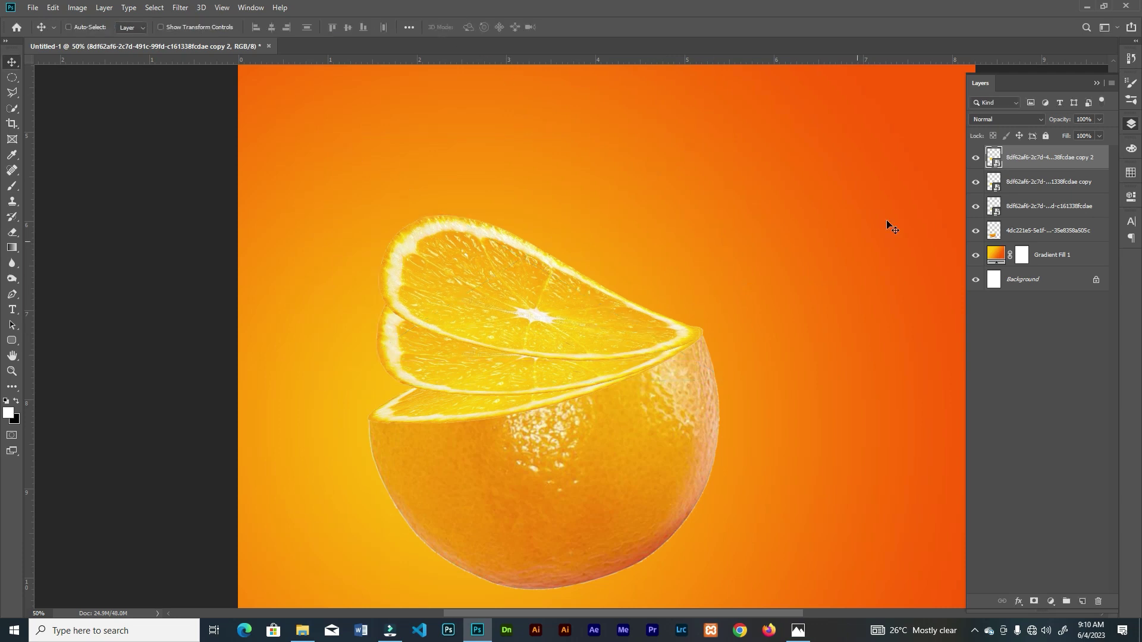
# Step: Duplicate the upper slice and rotate the new copy further up to complete the fan of three raised slices
pyautogui.hotkey('ctrl', 'j')
pyautogui.hotkey('ctrl', 't')
pyautogui.moveTo(736, 118); pyautogui.dragTo(782, 147)
pyautogui.moveTo(589, 260); pyautogui.dragTo(581, 304)
pyautogui.press('Return')
pyautogui.hotkey('ctrl', '-')
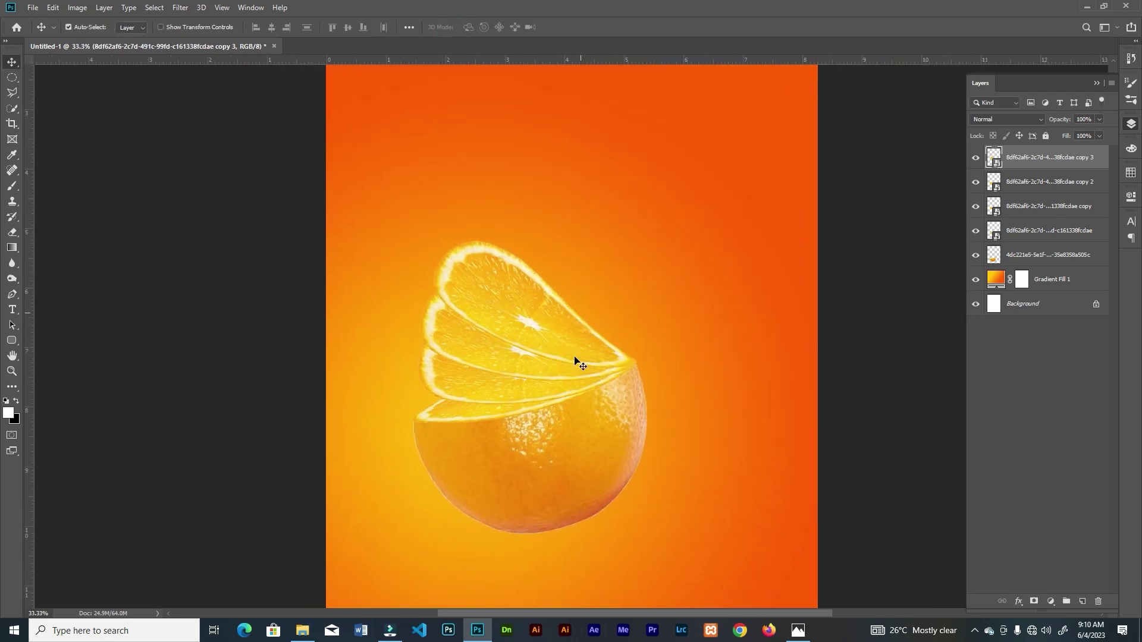
# Step: Add a new layer above the gradient fill and paint one black dab with a 1300 px Soft Round brush
pyautogui.click(714, 418)
pyautogui.moveTo(703, 414); pyautogui.dragTo(728, 390)
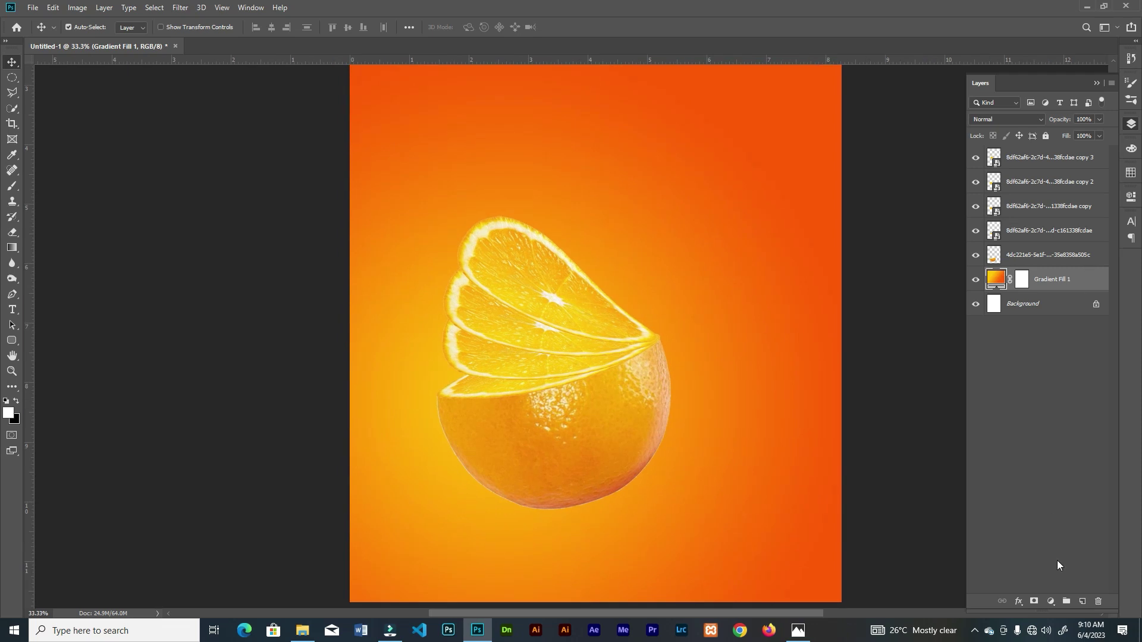
pyautogui.click(1082, 602)
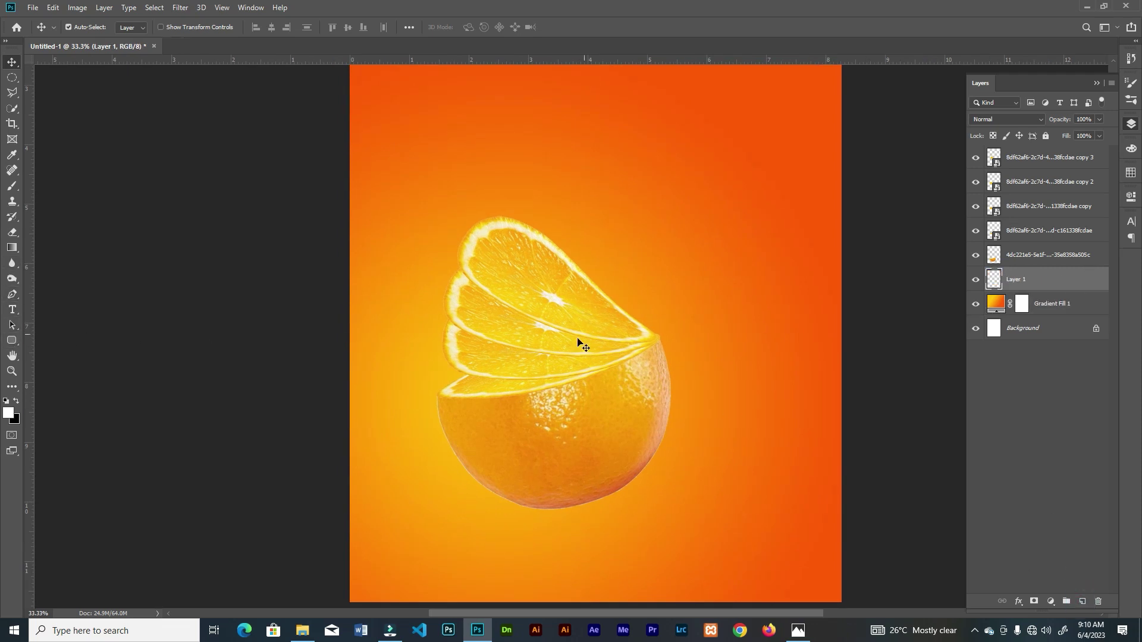
pyautogui.press('b')
pyautogui.click(1131, 99)
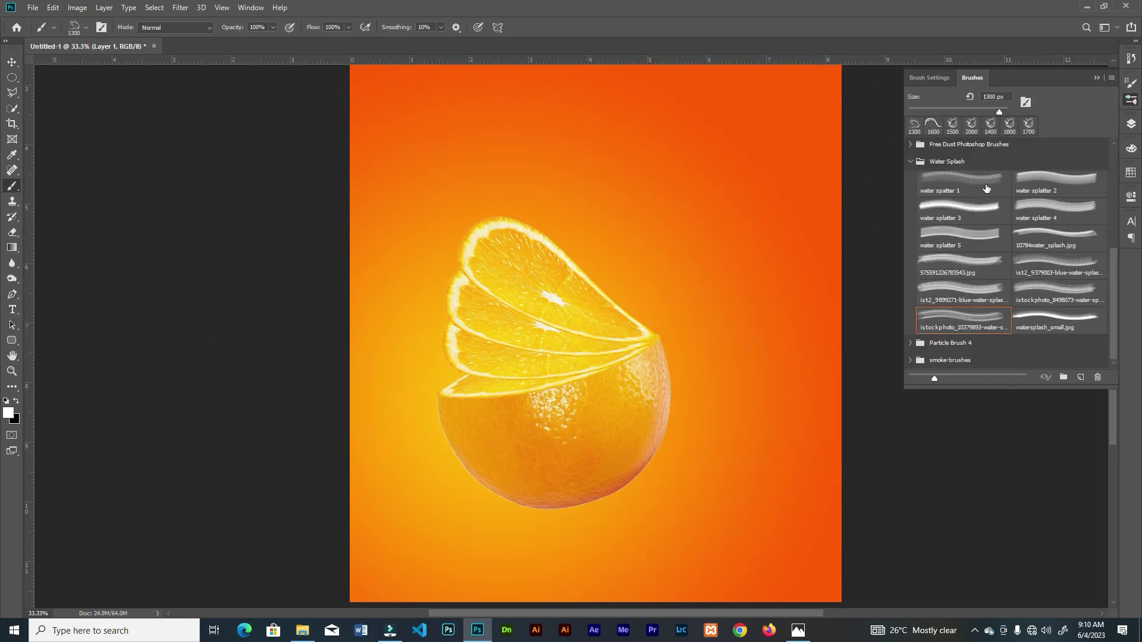
pyautogui.scroll(10, 1115, 265)
pyautogui.click(911, 147)
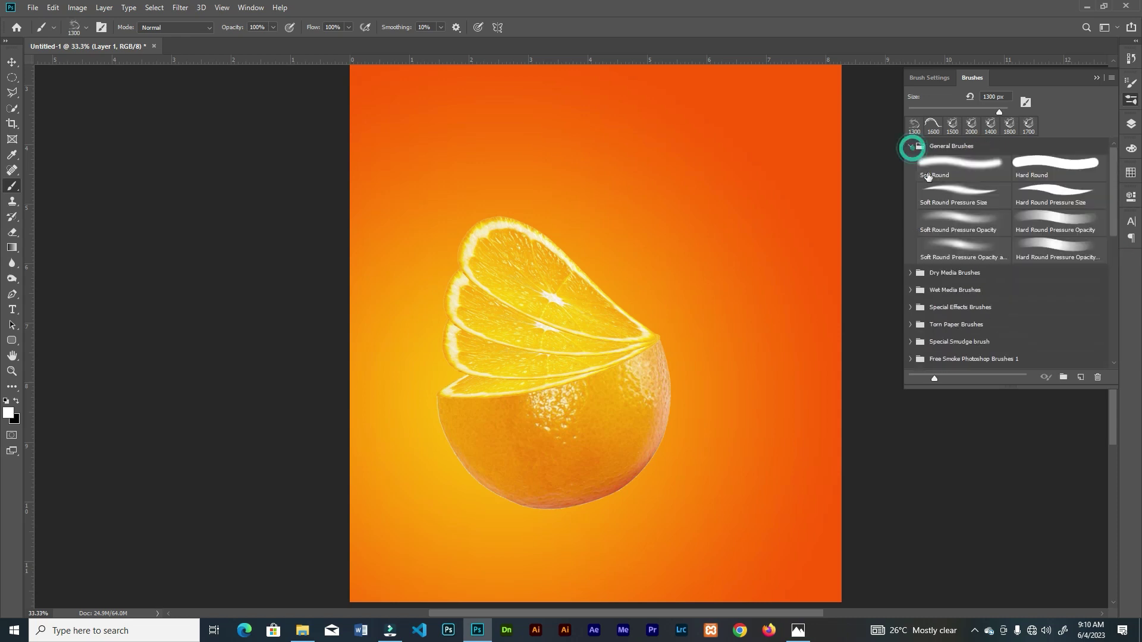
pyautogui.click(912, 147)
pyautogui.press('x')
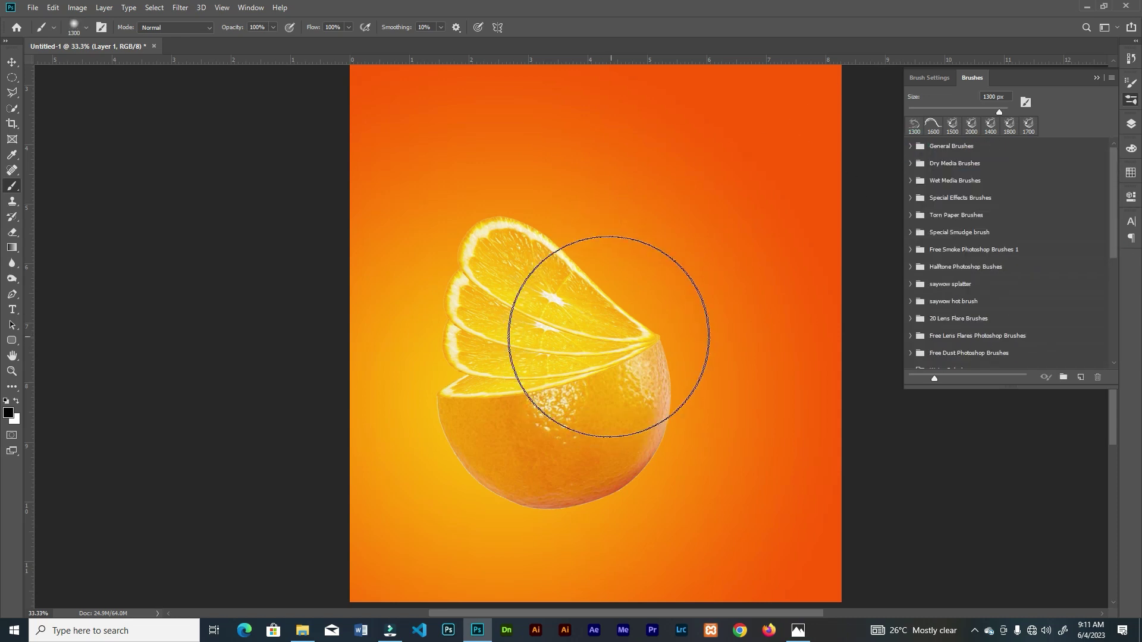
pyautogui.click(652, 352)
# Step: Transform the black dab to about 98.8% width and 18.3% height and place it beneath the orange as a ground shadow
pyautogui.hotkey('ctrl', 't')
pyautogui.moveTo(815, 123)
pyautogui.mouseDown()
pyautogui.moveTo(848, 234)
pyautogui.moveTo(821, 292)
pyautogui.mouseUp()
pyautogui.moveTo(665, 339)
pyautogui.mouseDown()
pyautogui.moveTo(691, 474)
pyautogui.moveTo(683, 540)
pyautogui.moveTo(596, 550)
pyautogui.mouseUp()
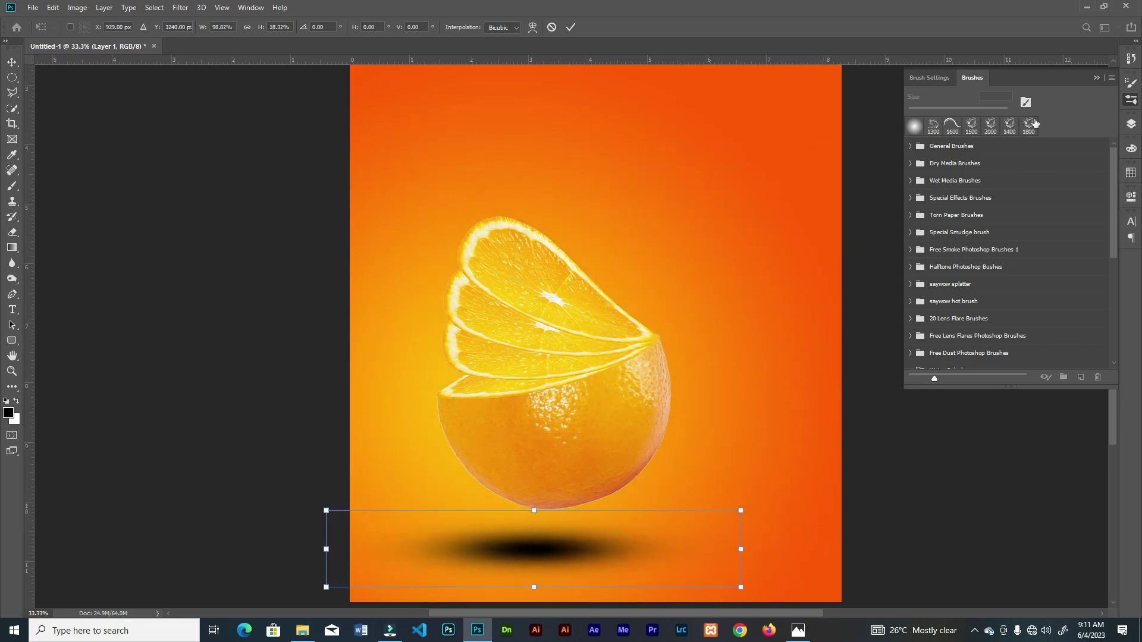
pyautogui.click(1096, 82)
pyautogui.click(1127, 123)
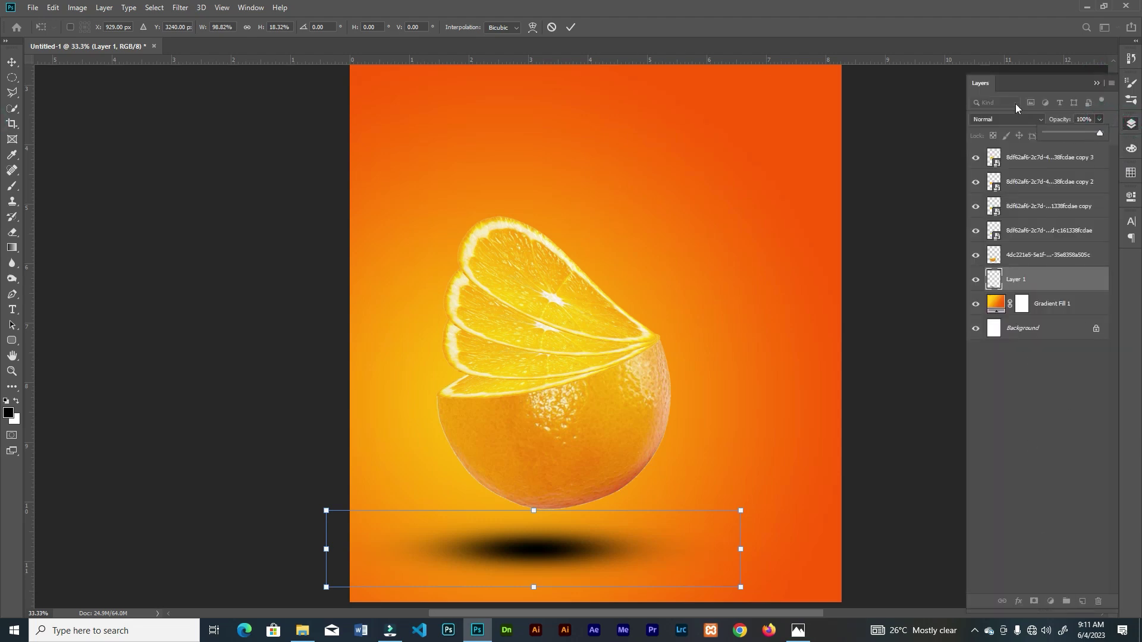
pyautogui.click(1095, 82)
pyautogui.click(569, 27)
pyautogui.click(1131, 122)
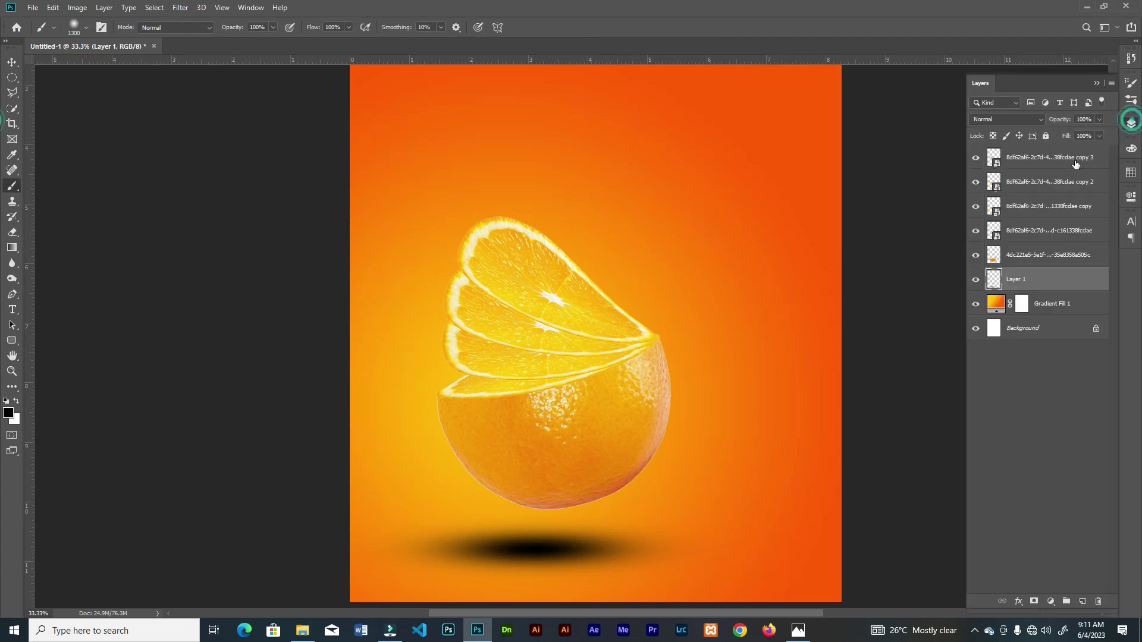
# Step: Set the shadow layer's opacity to 63%, scale it to about 90.7% and move it closer under the orange
pyautogui.moveTo(1078, 134); pyautogui.dragTo(1081, 134)
pyautogui.press('v')
pyautogui.hotkey('ctrl', 't')
pyautogui.moveTo(740, 510); pyautogui.dragTo(721, 513)
pyautogui.moveTo(565, 550); pyautogui.dragTo(578, 536)
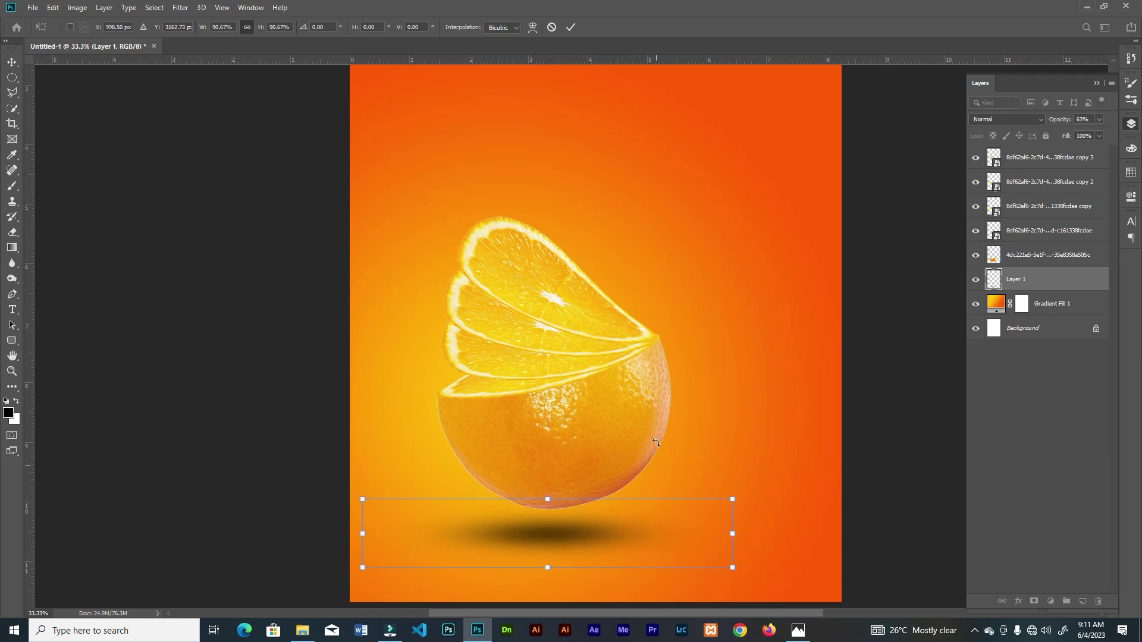
pyautogui.click(571, 27)
# Step: Shrink the ground shadow to about 80% width and 67% height, centred just below the orange
pyautogui.hotkey('ctrl', '-')
pyautogui.hotkey('ctrl', 't')
pyautogui.moveTo(677, 517); pyautogui.dragTo(648, 522)
pyautogui.moveTo(547, 556); pyautogui.dragTo(546, 551)
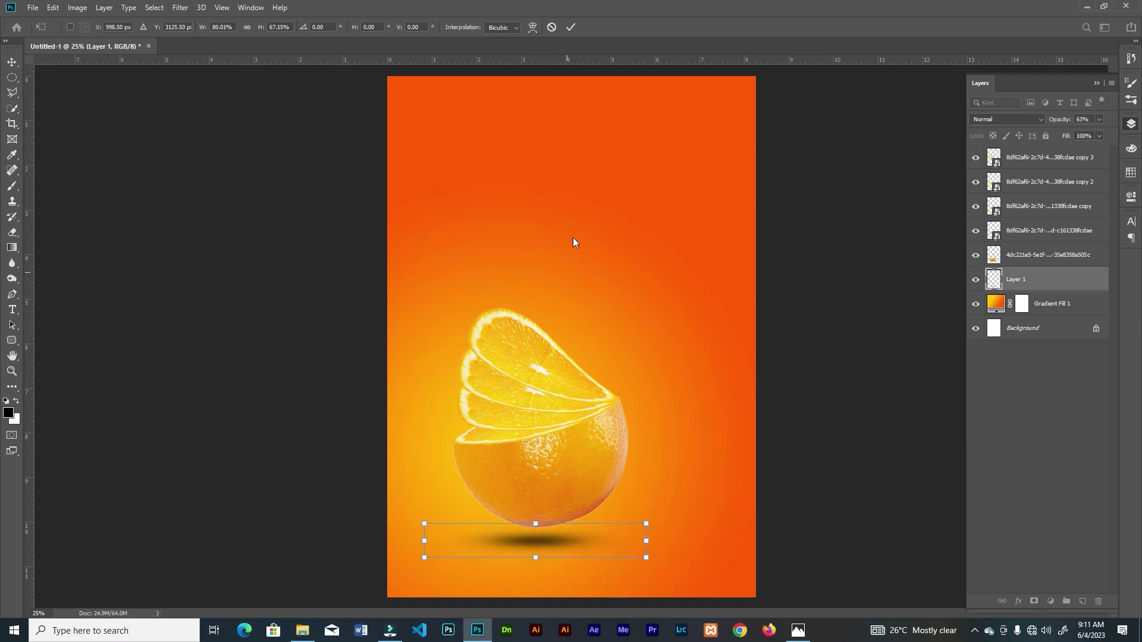
pyautogui.click(570, 26)
# Step: Add a new layer above the slice on the cut orange and clip it to that slice
pyautogui.hotkey('ctrl', '+')
pyautogui.moveTo(552, 493); pyautogui.dragTo(583, 388)
pyautogui.hotkey('ctrl', '+')
pyautogui.hotkey('ctrl', '-')
pyautogui.click(573, 350)
pyautogui.click(539, 377)
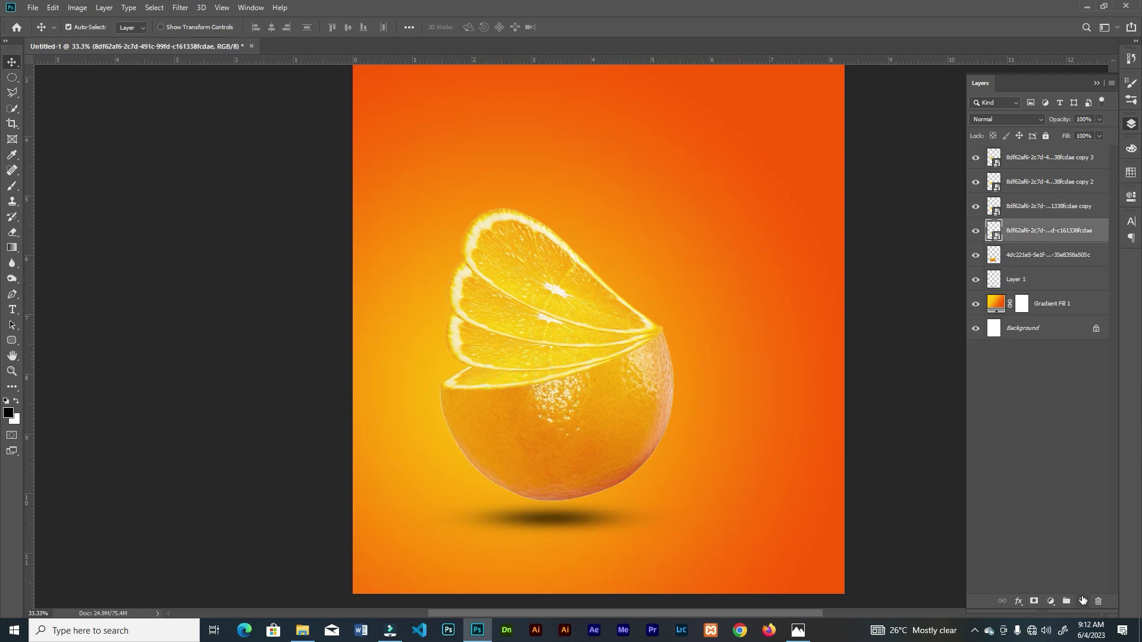
pyautogui.click(1083, 601)
pyautogui.rightClick(1032, 230)
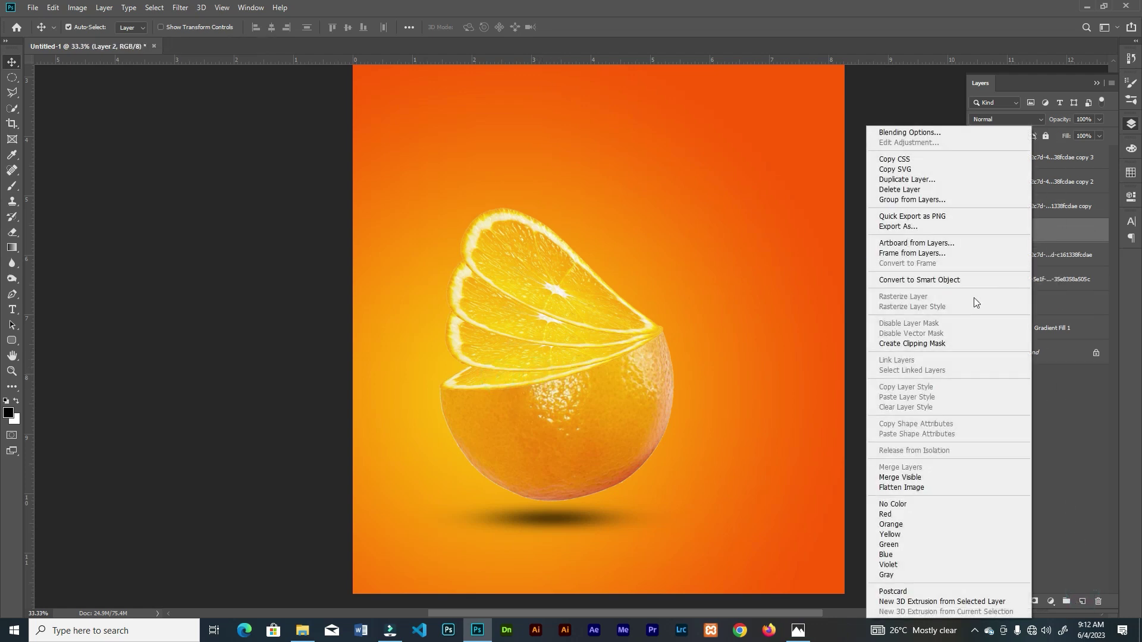
pyautogui.click(919, 343)
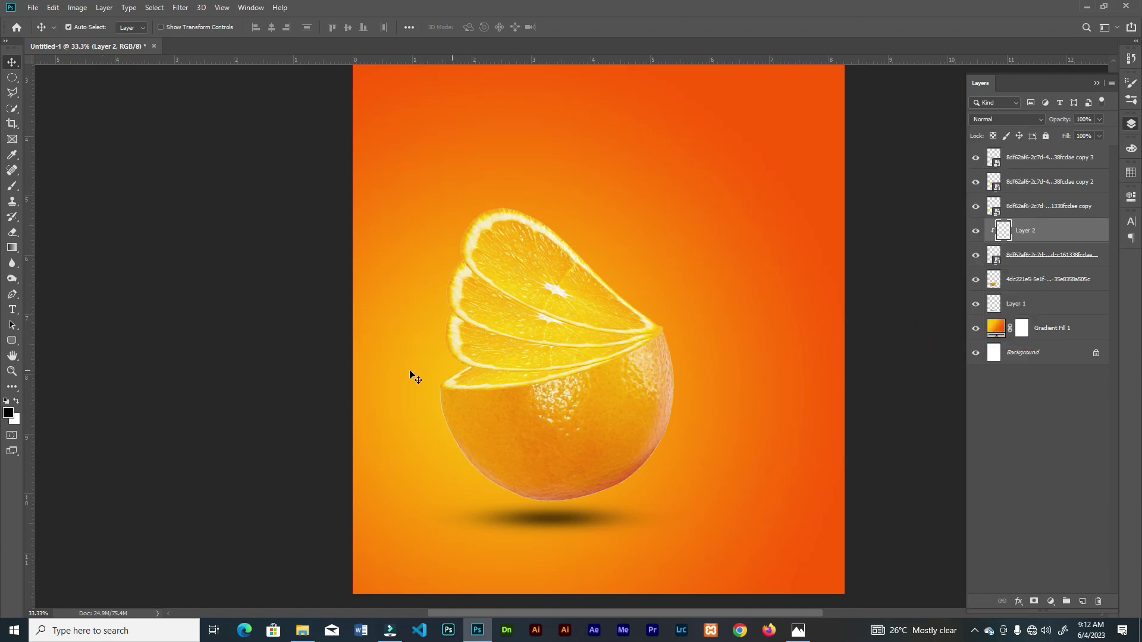
# Step: Paint a soft black shadow under the lowest raised slice with a 300 px brush at 11% flow
pyautogui.click(13, 186)
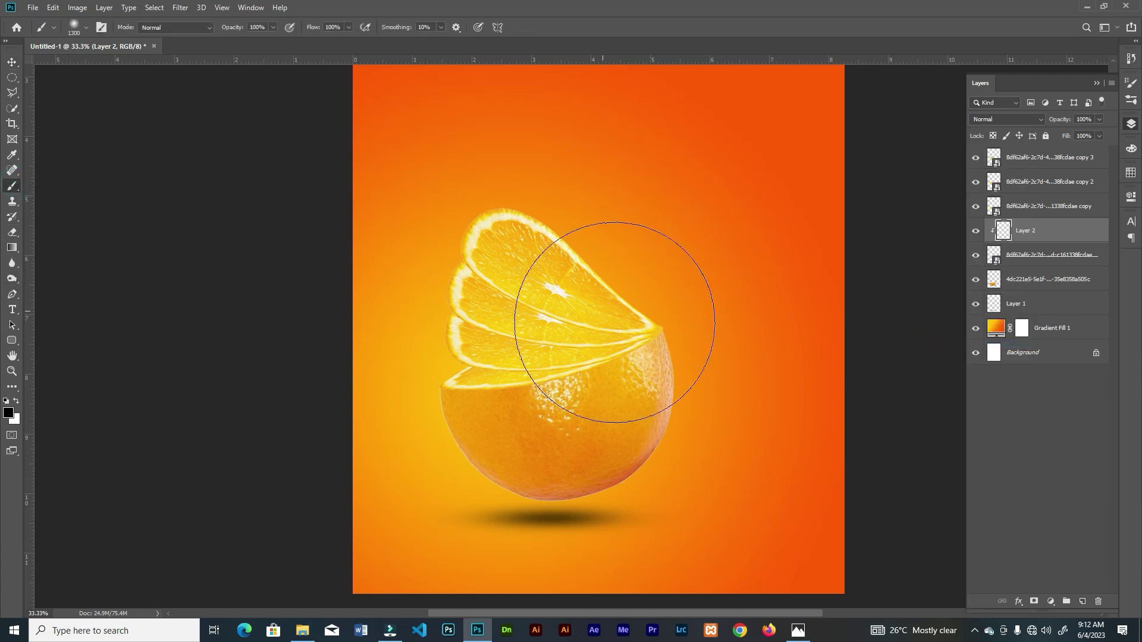
pyautogui.press('[')
pyautogui.press('[')
pyautogui.hotkey('ctrl', '+')
pyautogui.moveTo(576, 358)
pyautogui.mouseDown()
pyautogui.moveTo(640, 393)
pyautogui.moveTo(579, 381)
pyautogui.mouseUp()
pyautogui.press('[')
pyautogui.press('[')
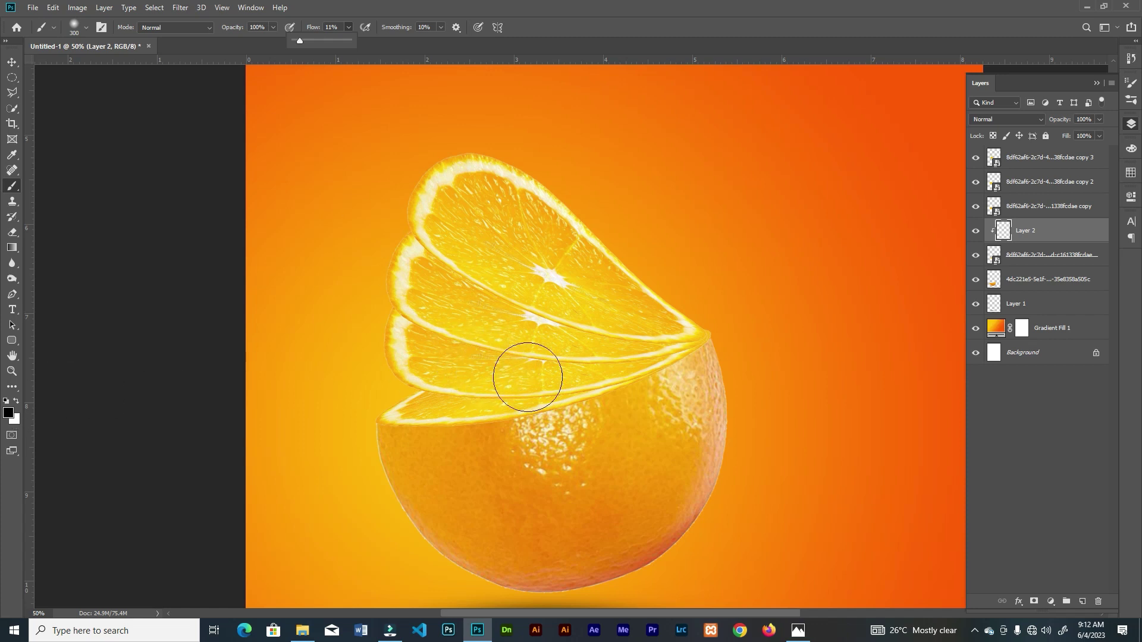
pyautogui.click(511, 364)
pyautogui.moveTo(496, 364)
pyautogui.mouseDown()
pyautogui.moveTo(555, 362)
pyautogui.moveTo(428, 357)
pyautogui.moveTo(575, 355)
pyautogui.moveTo(466, 354)
pyautogui.mouseUp()
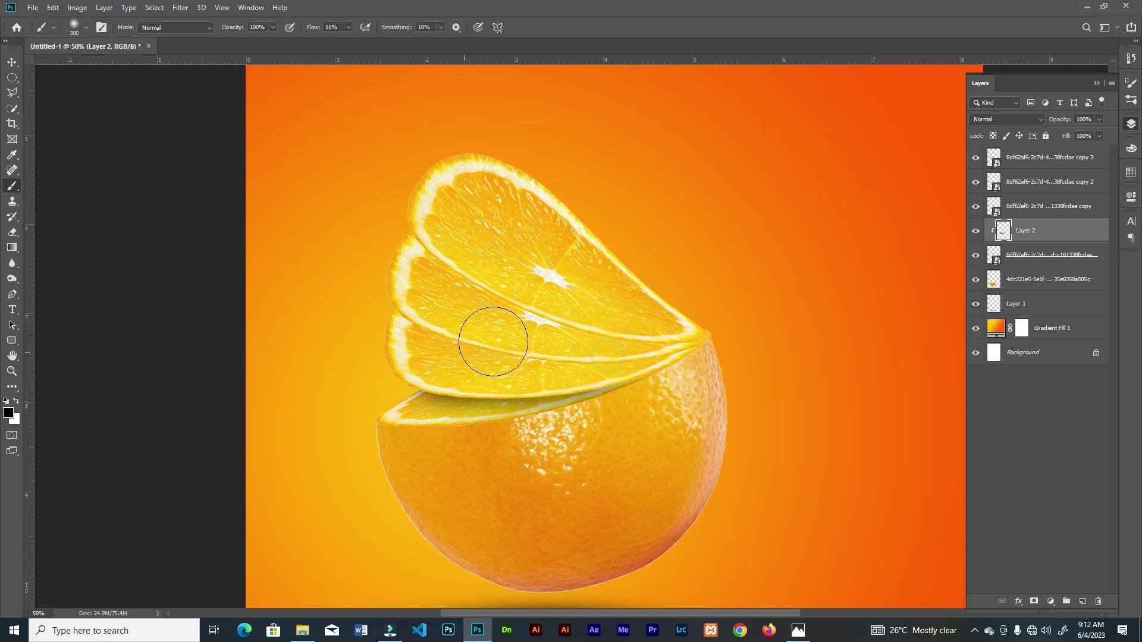
# Step: Clip a new layer to the lowest raised slice and paint a soft black shadow beneath the middle slice
pyautogui.click(1063, 202)
pyautogui.click(1082, 602)
pyautogui.rightClick(1040, 209)
pyautogui.click(932, 343)
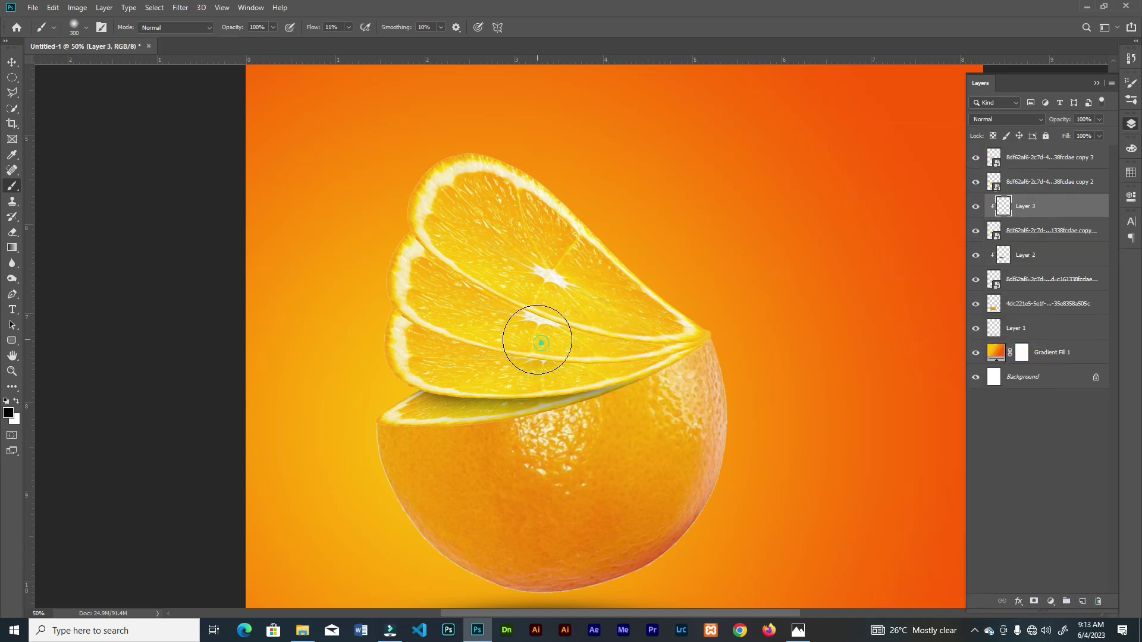
pyautogui.moveTo(441, 295)
pyautogui.mouseDown()
pyautogui.moveTo(443, 308)
pyautogui.moveTo(613, 329)
pyautogui.moveTo(517, 327)
pyautogui.moveTo(423, 293)
pyautogui.mouseUp()
# Step: Clip a new layer to the middle raised slice and paint a soft black shadow along the top slice's lower edge
pyautogui.click(1053, 182)
pyautogui.click(1082, 602)
pyautogui.rightClick(1041, 181)
pyautogui.click(931, 343)
pyautogui.moveTo(464, 237)
pyautogui.mouseDown()
pyautogui.moveTo(637, 306)
pyautogui.moveTo(579, 280)
pyautogui.moveTo(505, 273)
pyautogui.moveTo(647, 311)
pyautogui.mouseUp()
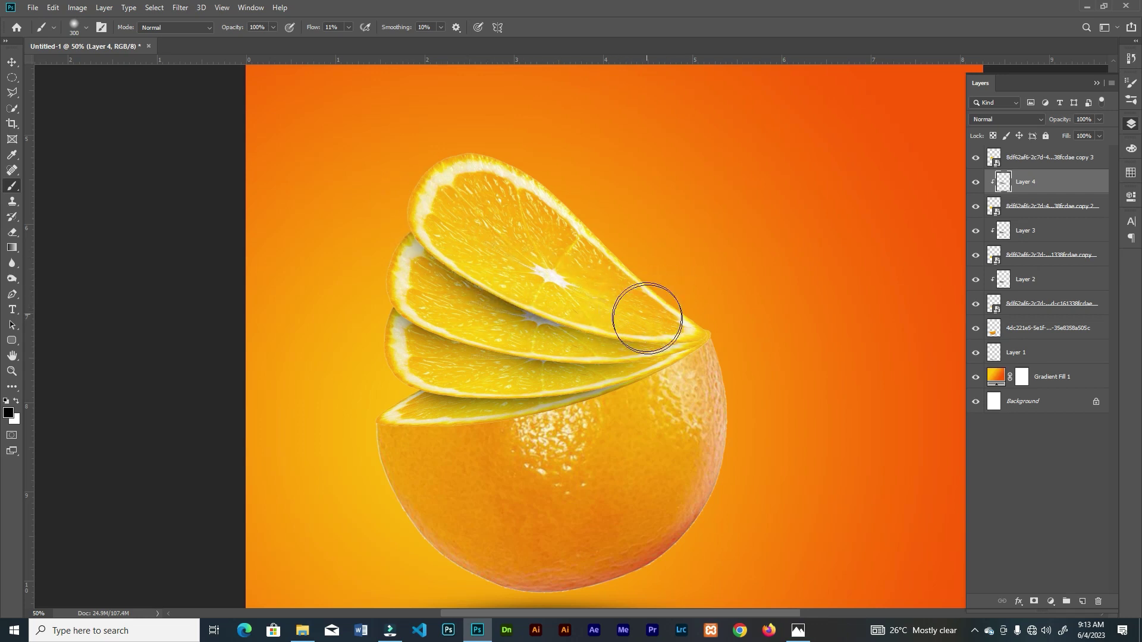
# Step: Place the Fanta can image above the top slice layer, scaling it and tilting it clockwise so its base overlaps the slices
pyautogui.hotkey('ctrl', '-')
pyautogui.click(1046, 236)
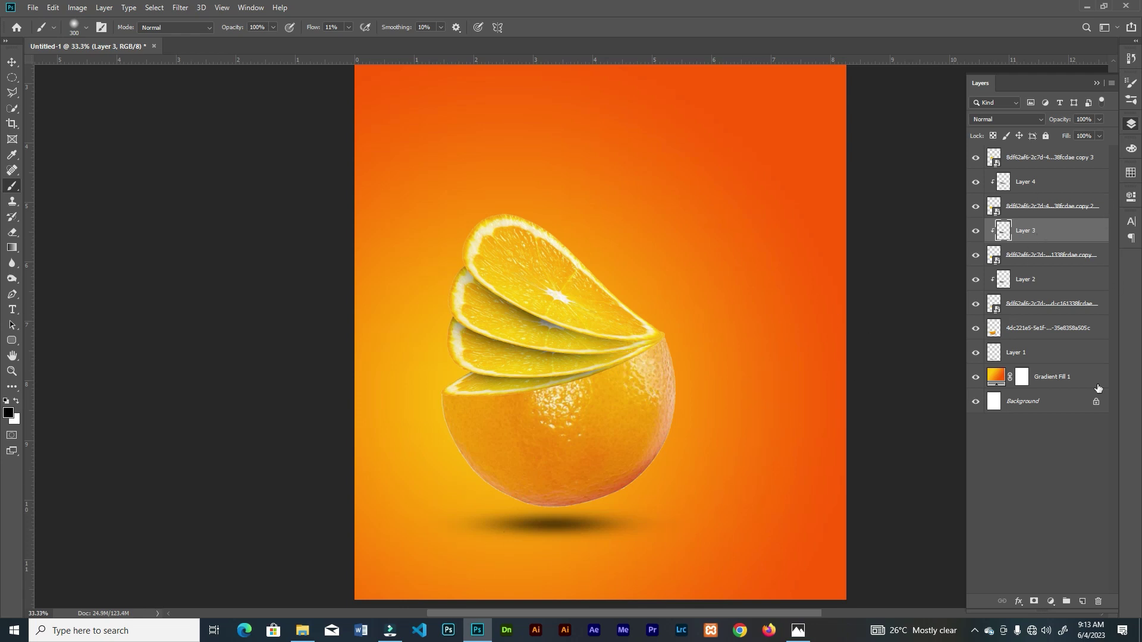
pyautogui.click(1062, 157)
pyautogui.click(302, 630)
pyautogui.moveTo(629, 104); pyautogui.dragTo(690, 226)
pyautogui.moveTo(756, 197); pyautogui.dragTo(748, 263)
pyautogui.moveTo(839, 151); pyautogui.dragTo(812, 340)
pyautogui.moveTo(626, 350); pyautogui.dragTo(616, 272)
pyautogui.moveTo(797, 233); pyautogui.dragTo(809, 231)
pyautogui.moveTo(636, 260); pyautogui.dragTo(641, 257)
pyautogui.press('Return')
# Step: Add a layer mask to the can and hide its base with a soft black brush at 45% flow
pyautogui.press('b')
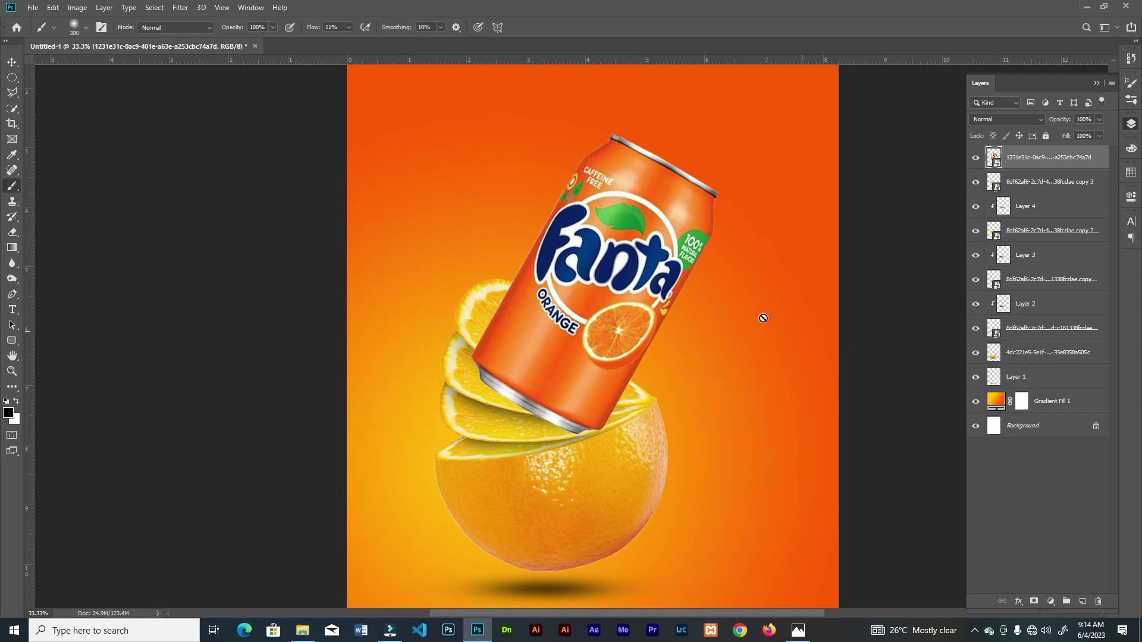
pyautogui.click(1035, 602)
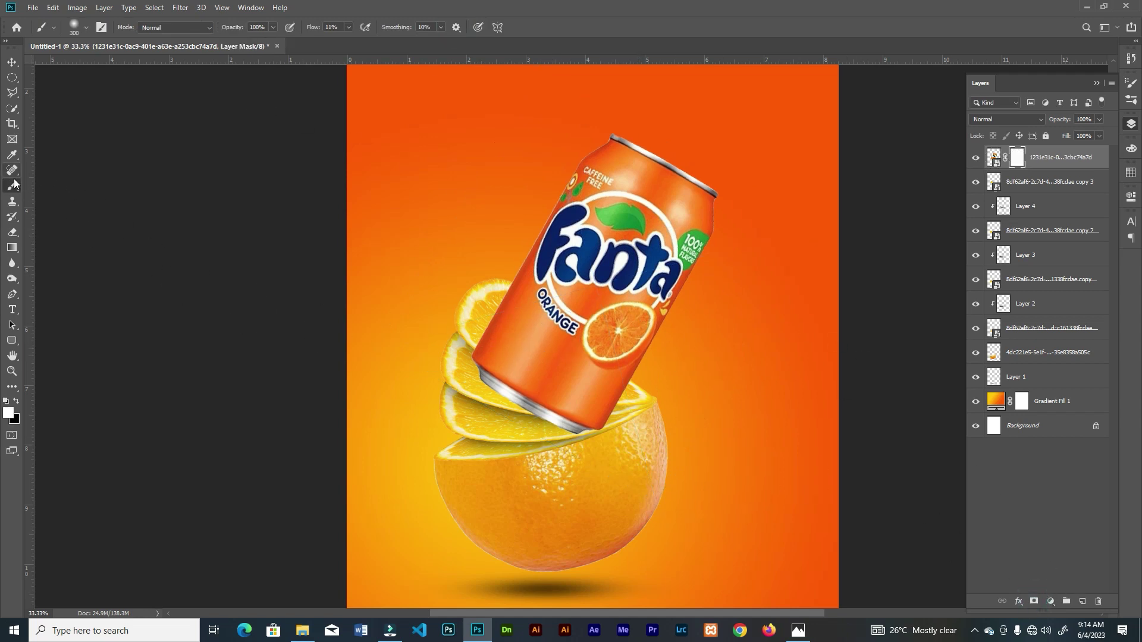
pyautogui.click(349, 27)
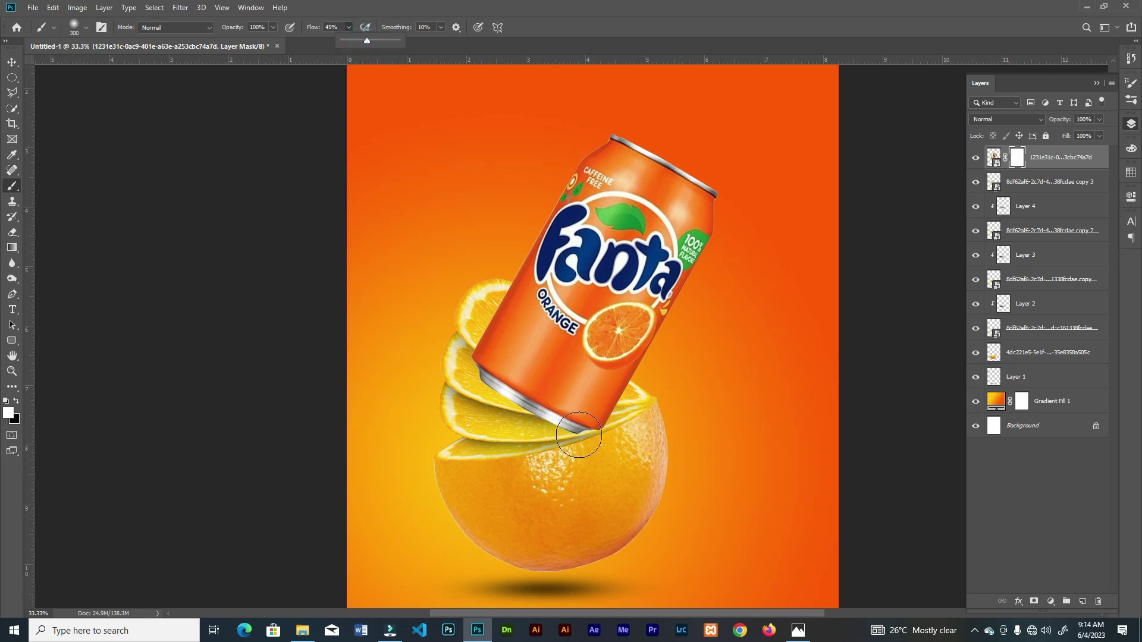
pyautogui.press(']')
pyautogui.press(']')
pyautogui.press(']')
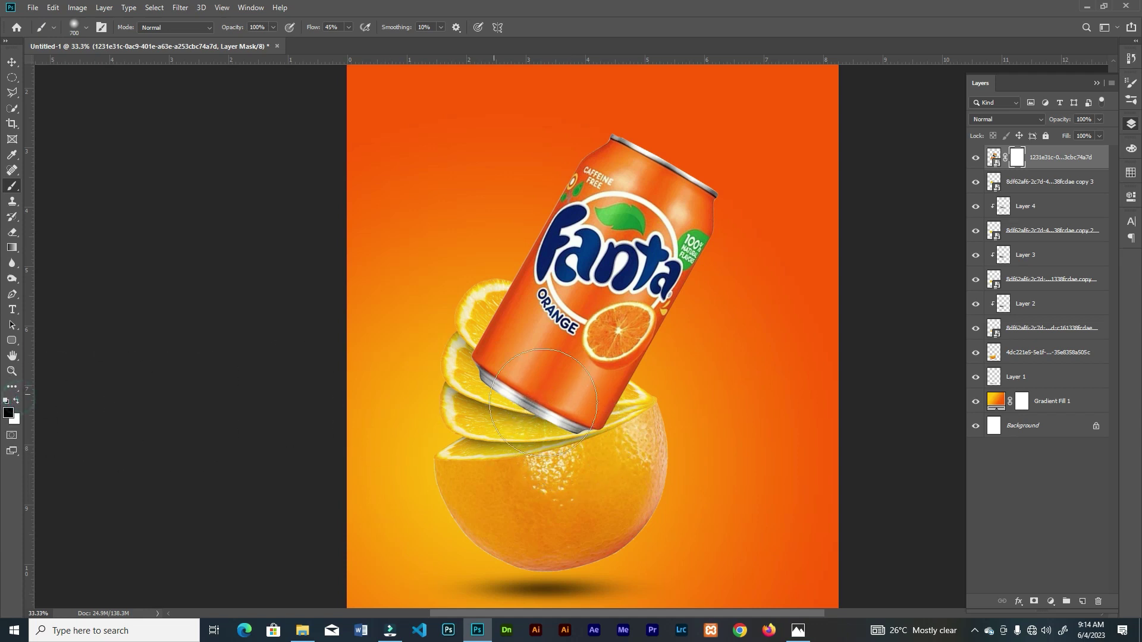
pyautogui.moveTo(606, 458)
pyautogui.mouseDown()
pyautogui.moveTo(429, 380)
pyautogui.moveTo(549, 453)
pyautogui.moveTo(631, 477)
pyautogui.mouseUp()
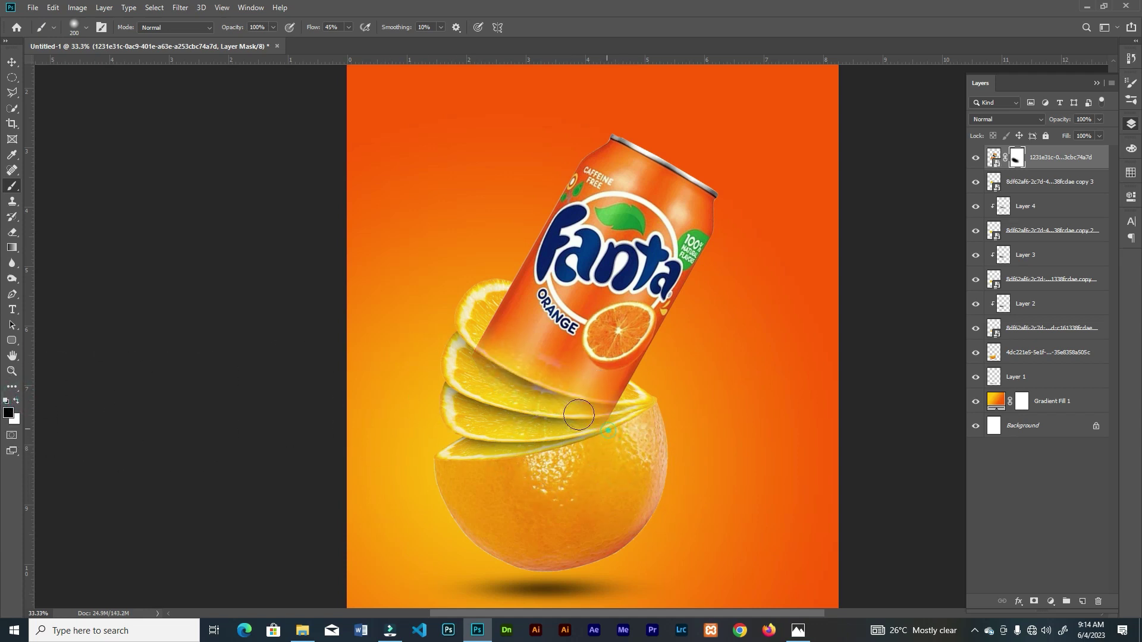
# Step: Refine the can's mask with a 200 px brush so its lower end blends into the top orange slice
pyautogui.click(86, 27)
pyautogui.moveTo(67, 90); pyautogui.dragTo(85, 90)
pyautogui.click(613, 438)
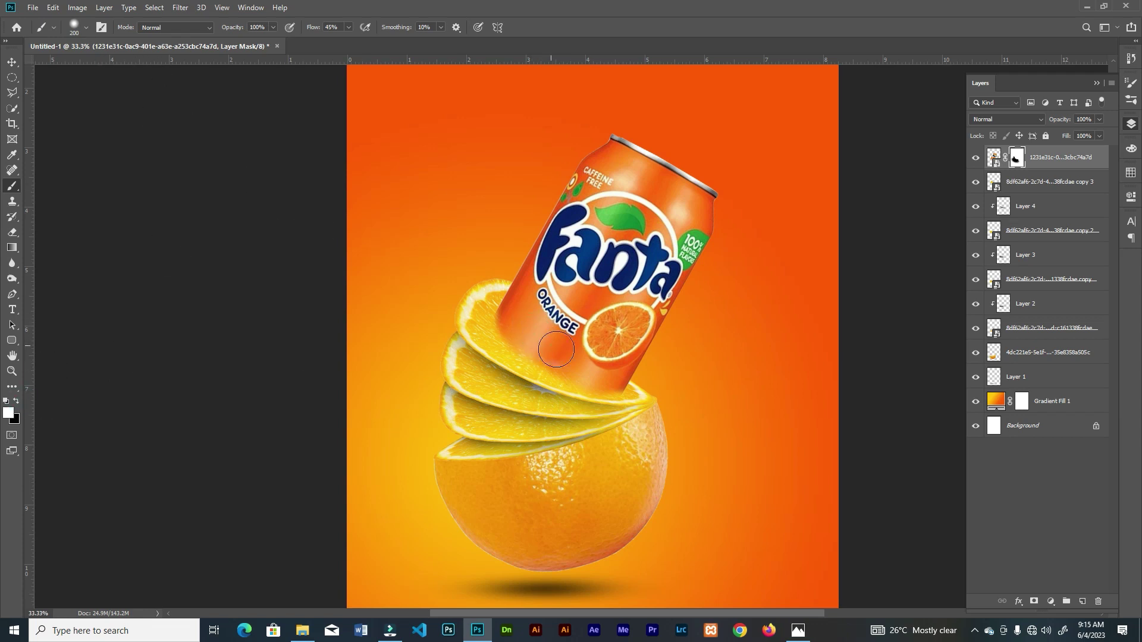
pyautogui.press('x')
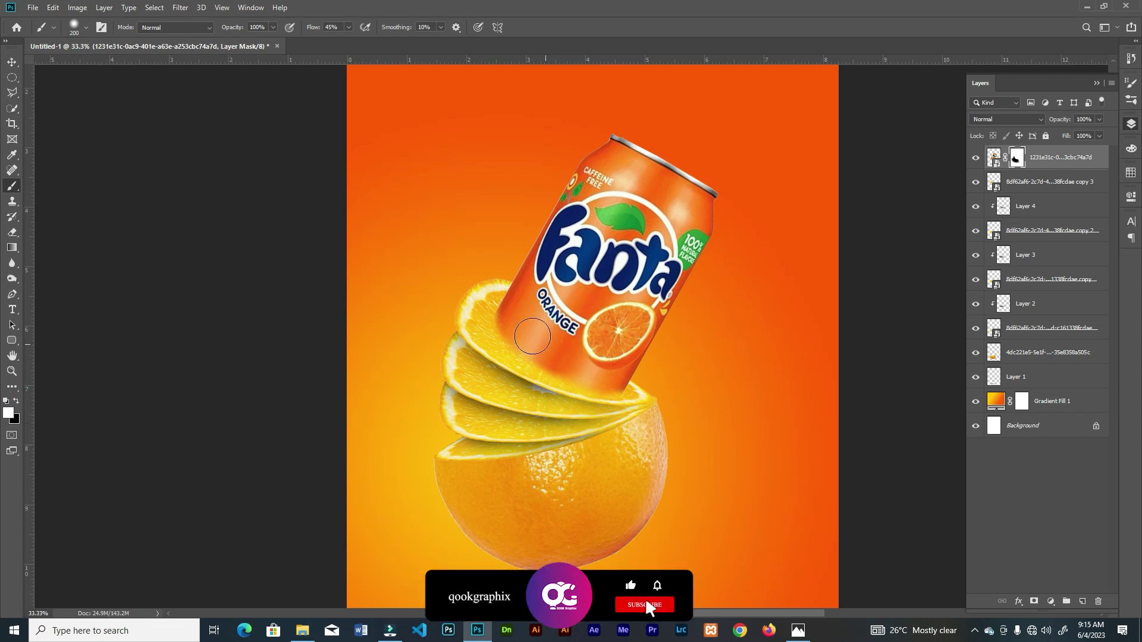
pyautogui.press('v')
pyautogui.hotkey('ctrl', '-')
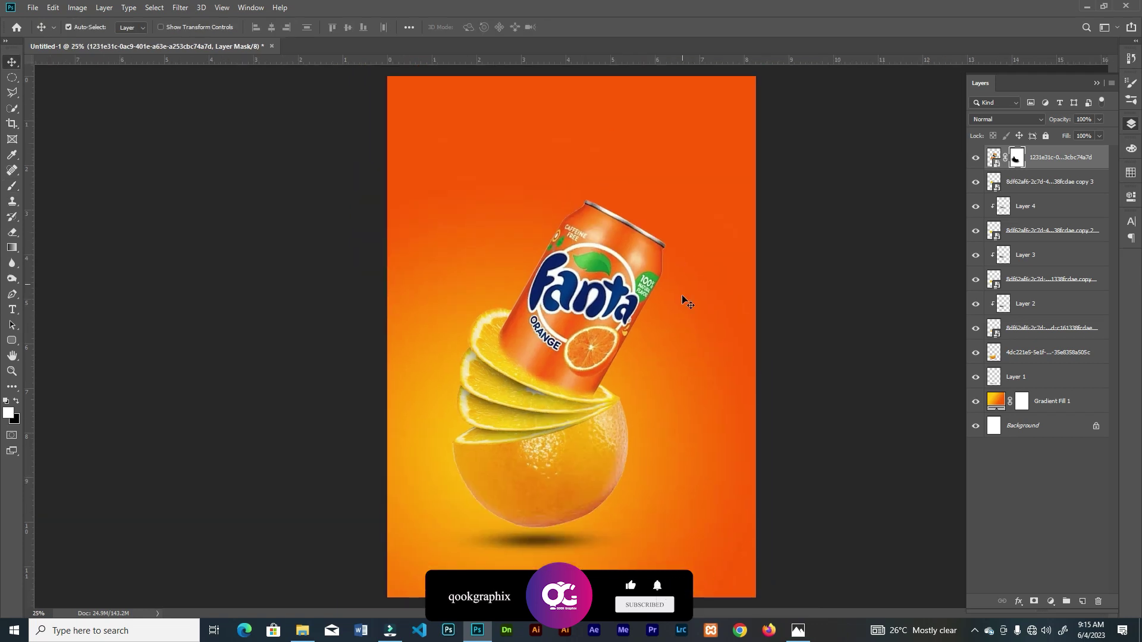
pyautogui.hotkey('ctrl', '+')
pyautogui.hotkey('ctrl', '+')
pyautogui.moveTo(593, 498); pyautogui.dragTo(660, 357)
pyautogui.click(660, 356)
pyautogui.hotkey('ctrl', '-')
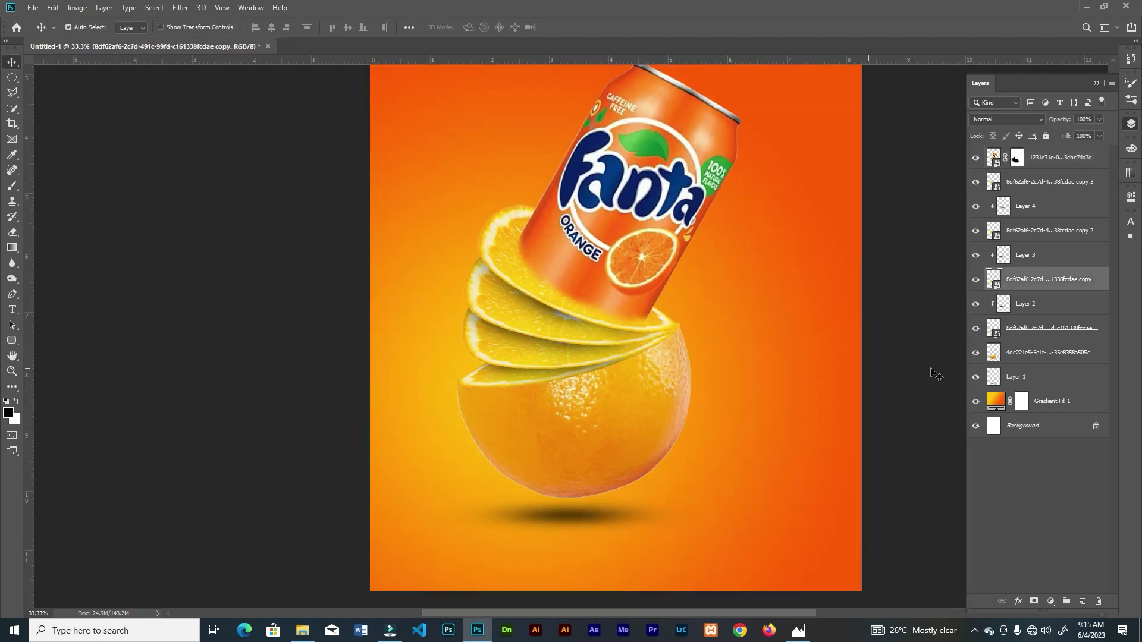
# Step: Add a new layer above the second raised slice's shadow layer and set the ist2_9379003-blue-water-splash brush to 1100 px
pyautogui.click(1056, 259)
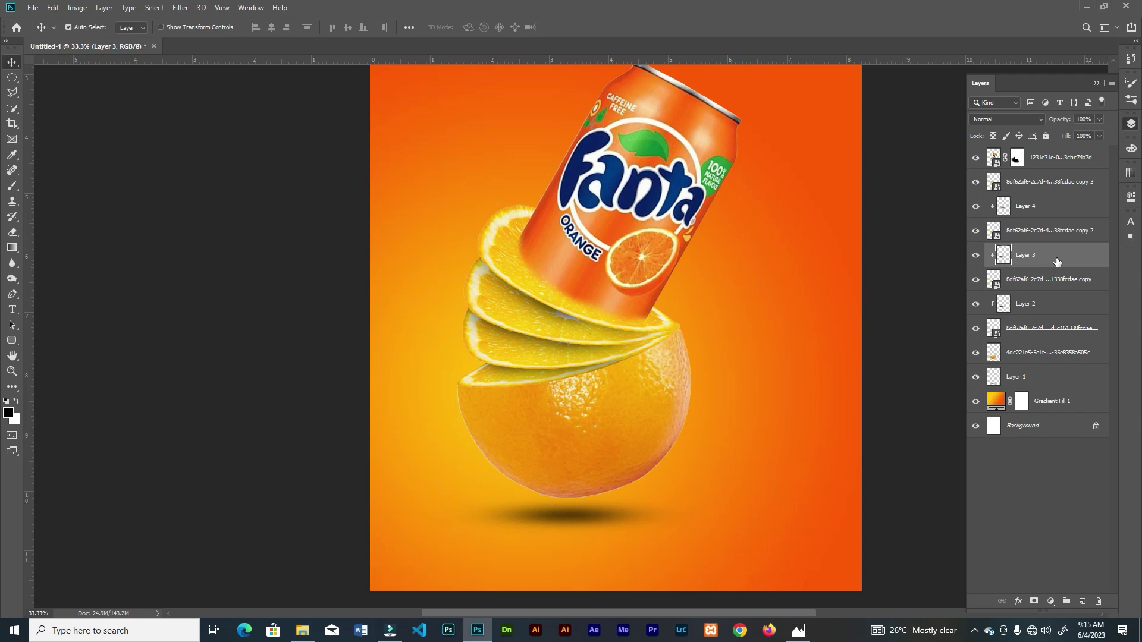
pyautogui.click(1080, 602)
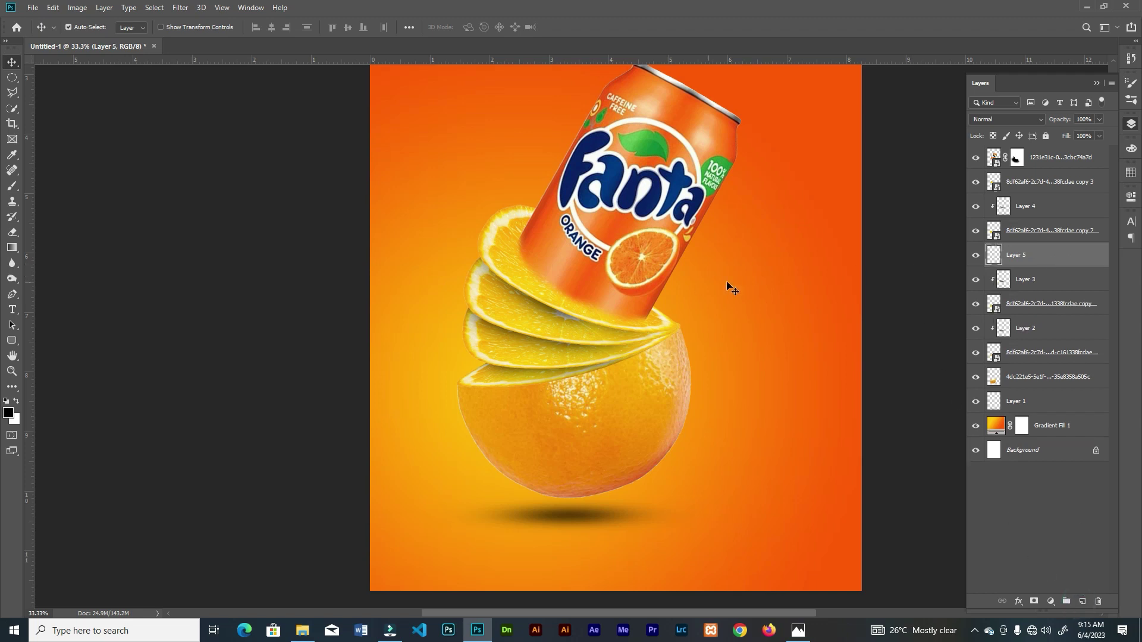
pyautogui.click(1129, 98)
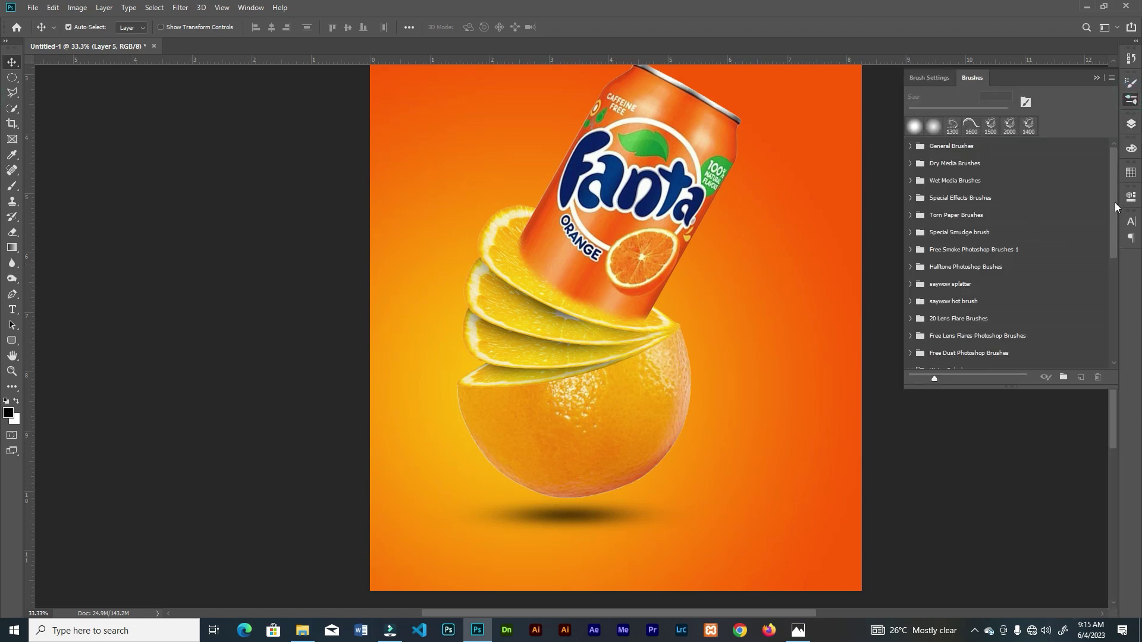
pyautogui.scroll(-5, 1098, 286)
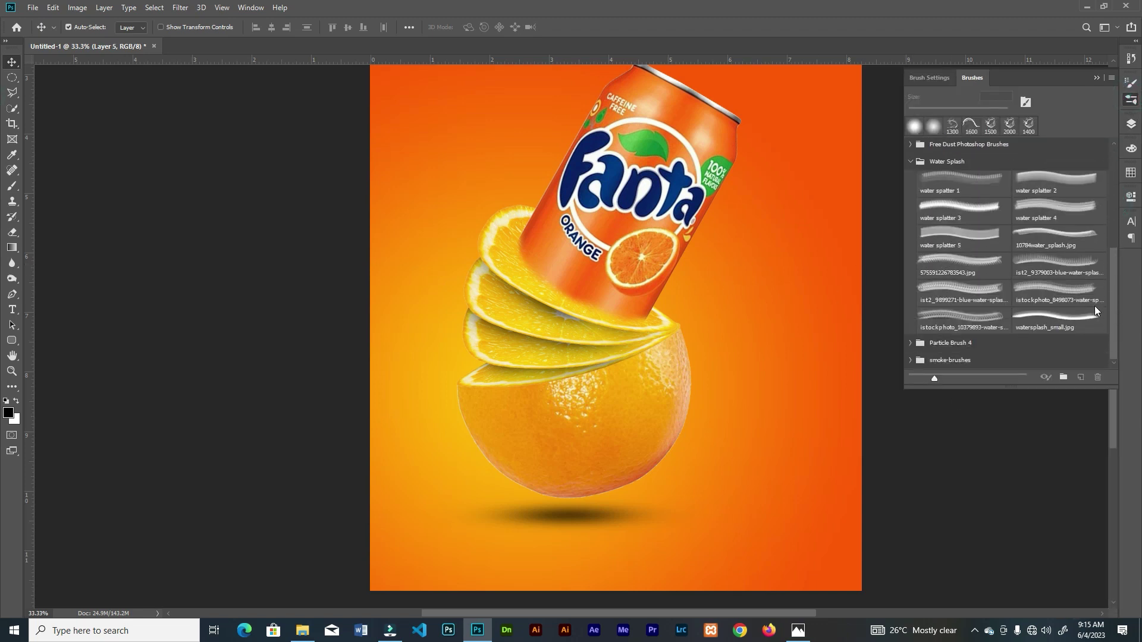
pyautogui.click(982, 284)
pyautogui.click(1031, 262)
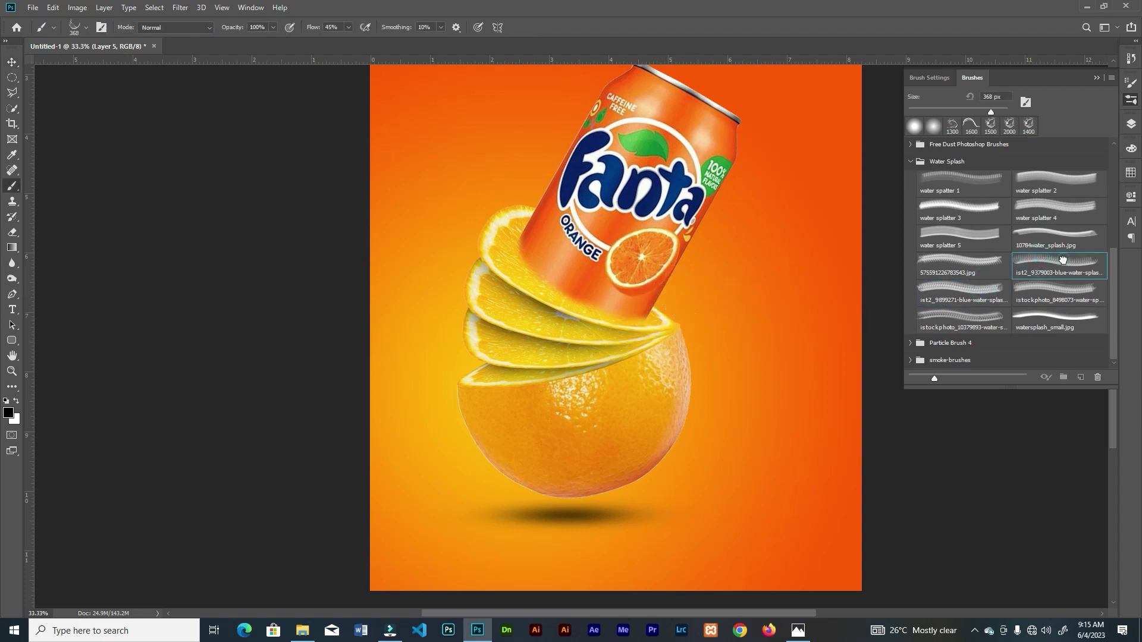
pyautogui.press(']')
pyautogui.press(']')
pyautogui.press(']')
pyautogui.press(']')
pyautogui.press(']')
pyautogui.press(']')
pyautogui.press(']')
pyautogui.press(']')
pyautogui.press(']')
pyautogui.press(']')
pyautogui.press(']')
pyautogui.press('[')
pyautogui.press('[')
pyautogui.press('[')
pyautogui.hotkey('ctrl', '-')
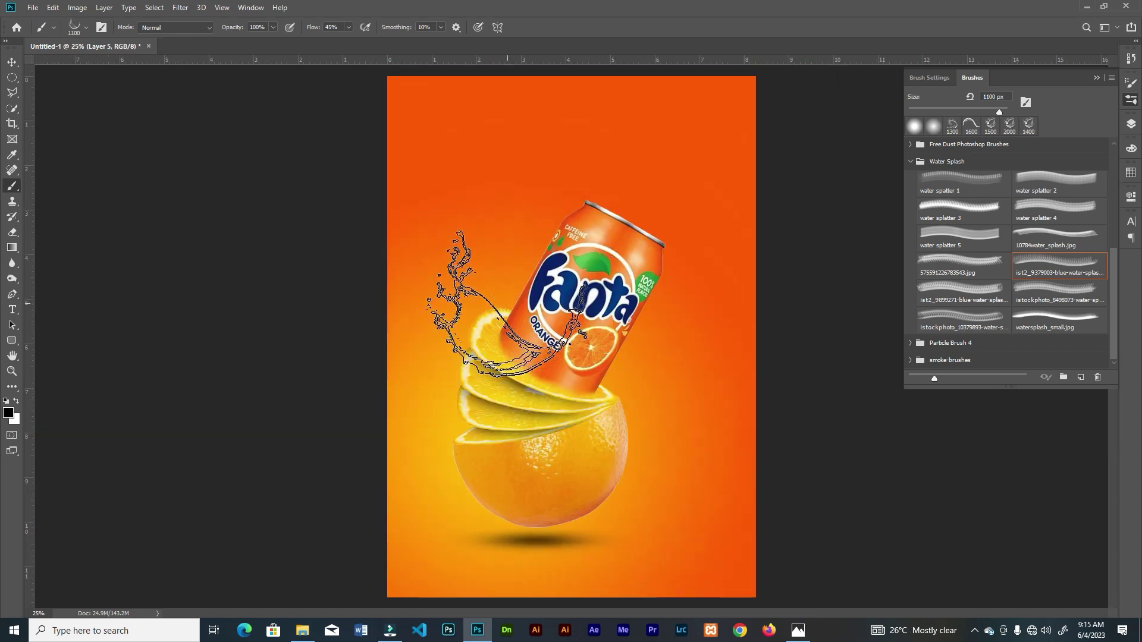
pyautogui.click(1096, 78)
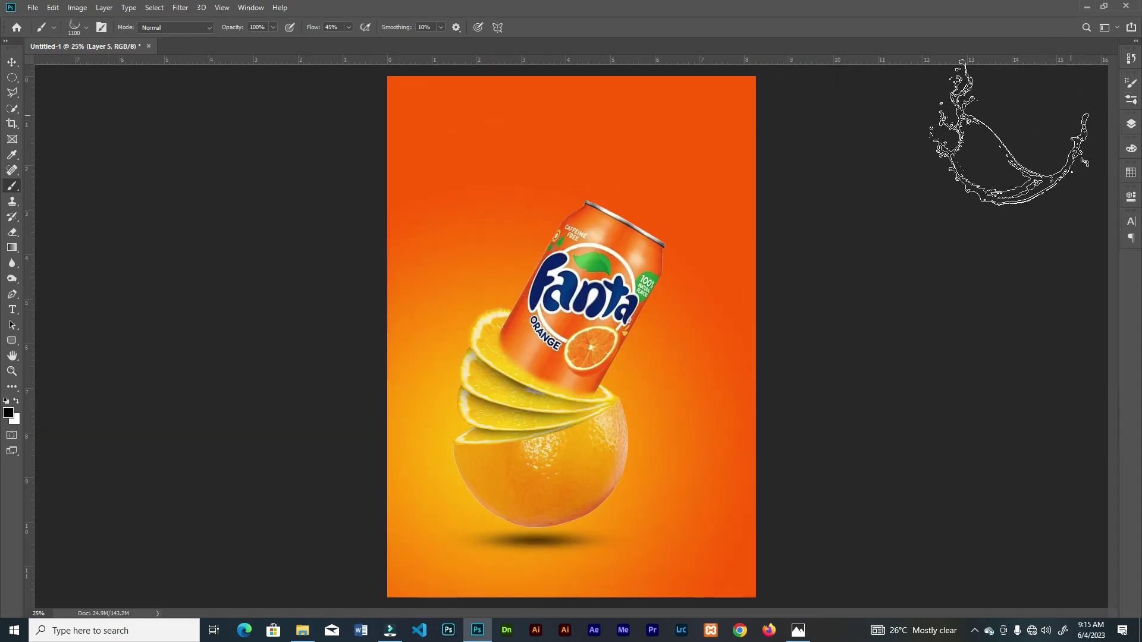
# Step: Shift the can, slices, orange and ground shadow together slightly to the right to centre them on the poster
pyautogui.click(12, 62)
pyautogui.moveTo(566, 385); pyautogui.dragTo(583, 385)
# Step: Stamp a white water splash on the new layer at 100% flow, around the left side of the slices
pyautogui.hotkey('ctrl', '+')
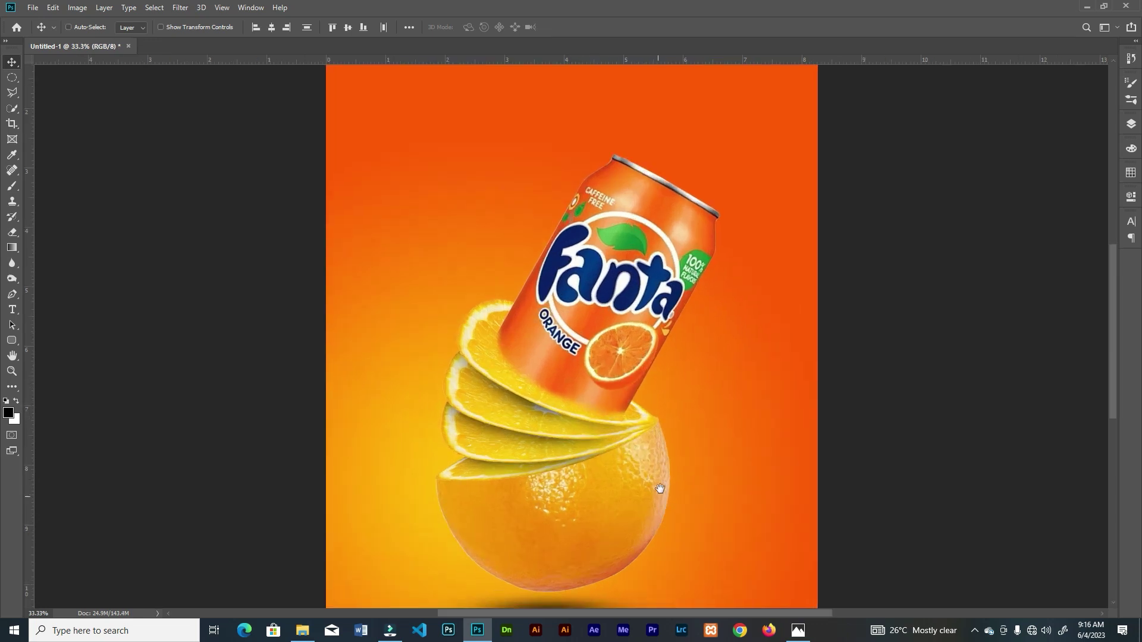
pyautogui.scroll(-3, 660, 488)
pyautogui.press('b')
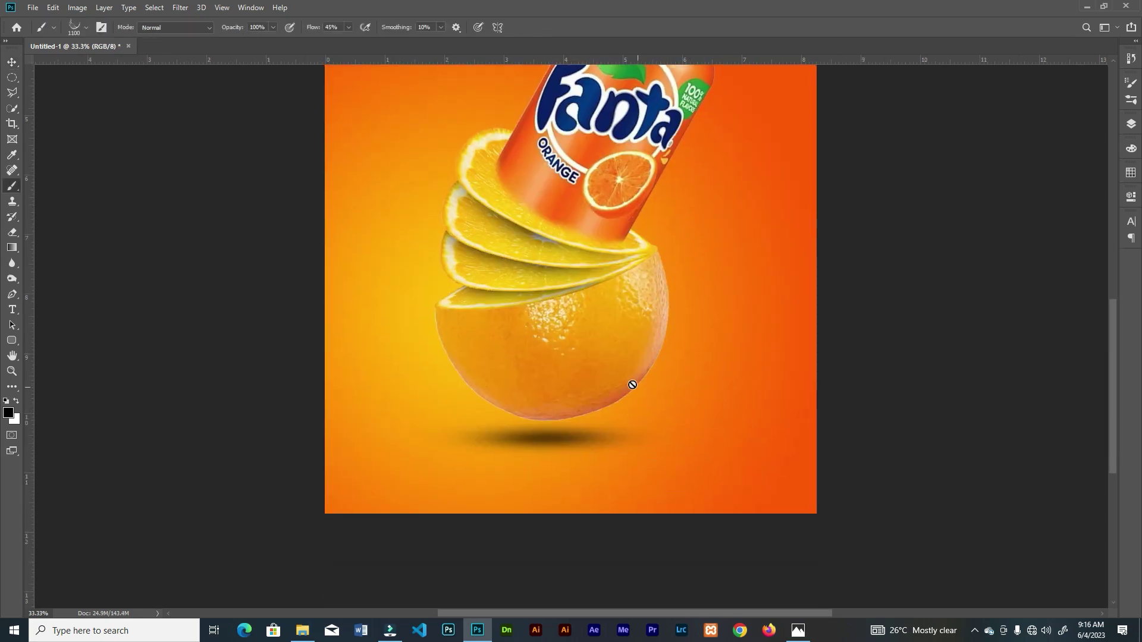
pyautogui.click(1130, 124)
pyautogui.click(1047, 257)
pyautogui.click(1093, 86)
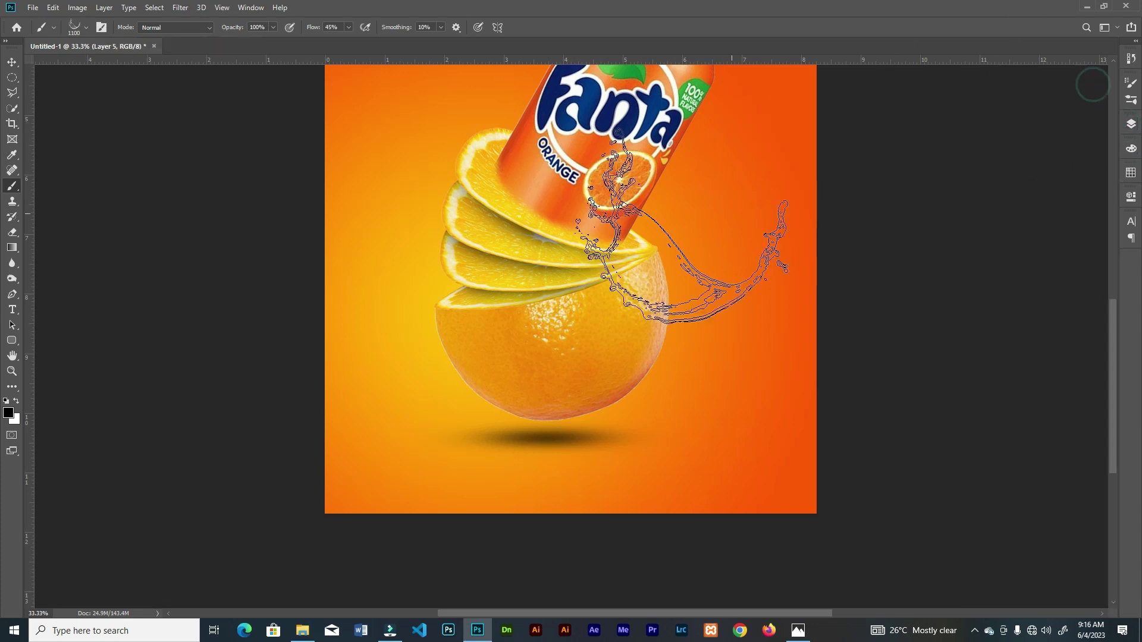
pyautogui.click(16, 400)
pyautogui.click(476, 235)
pyautogui.hotkey('ctrl', 'z')
pyautogui.moveTo(352, 38); pyautogui.dragTo(383, 40)
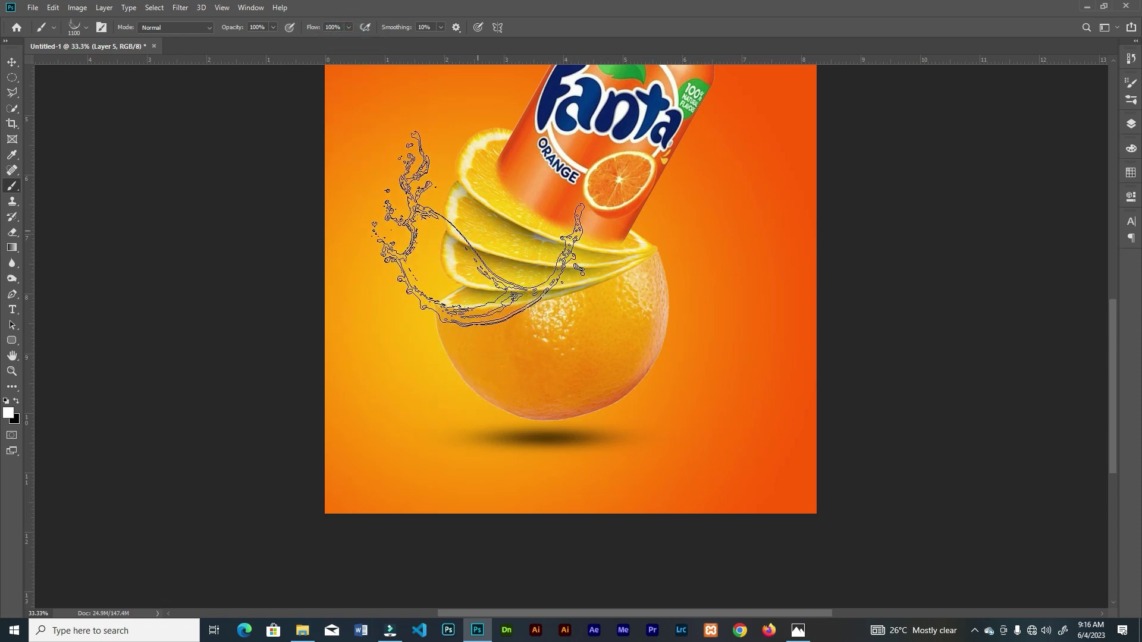
pyautogui.click(485, 205)
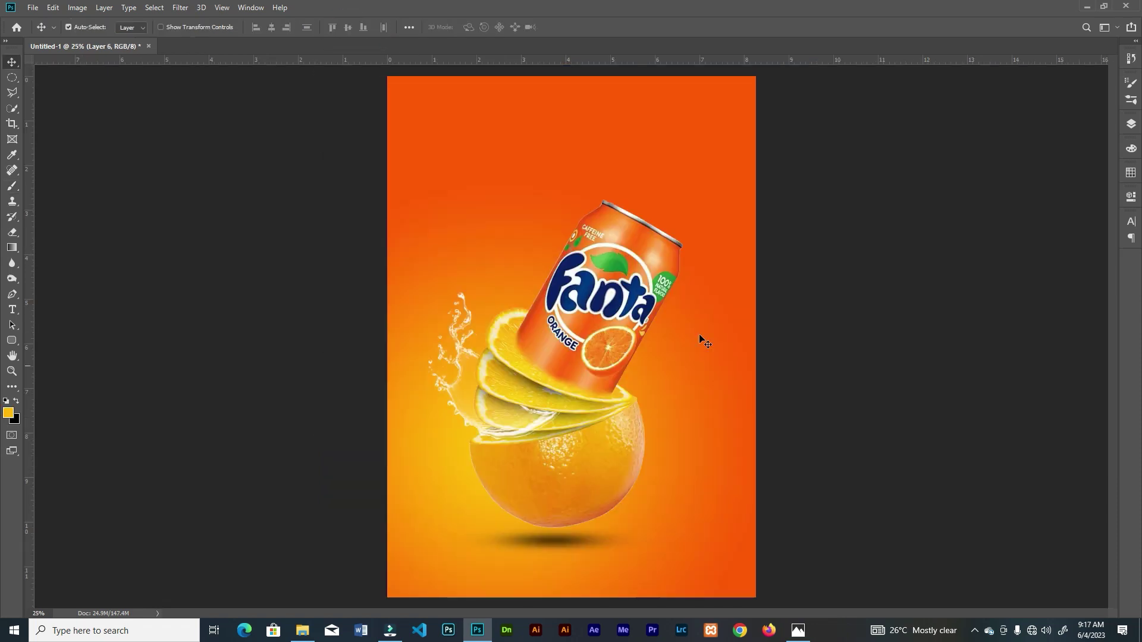
# Step: Choose the recent 1300 px splash brush and add a new layer above the can
pyautogui.click(1131, 100)
pyautogui.click(988, 128)
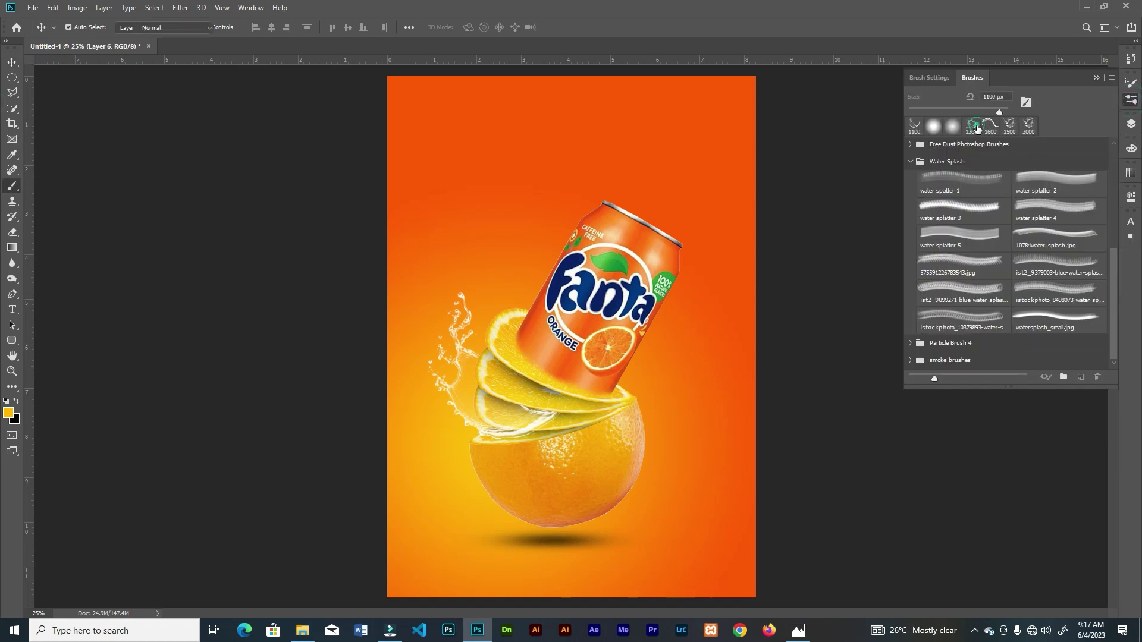
pyautogui.click(1095, 78)
pyautogui.hotkey('ctrl', '+')
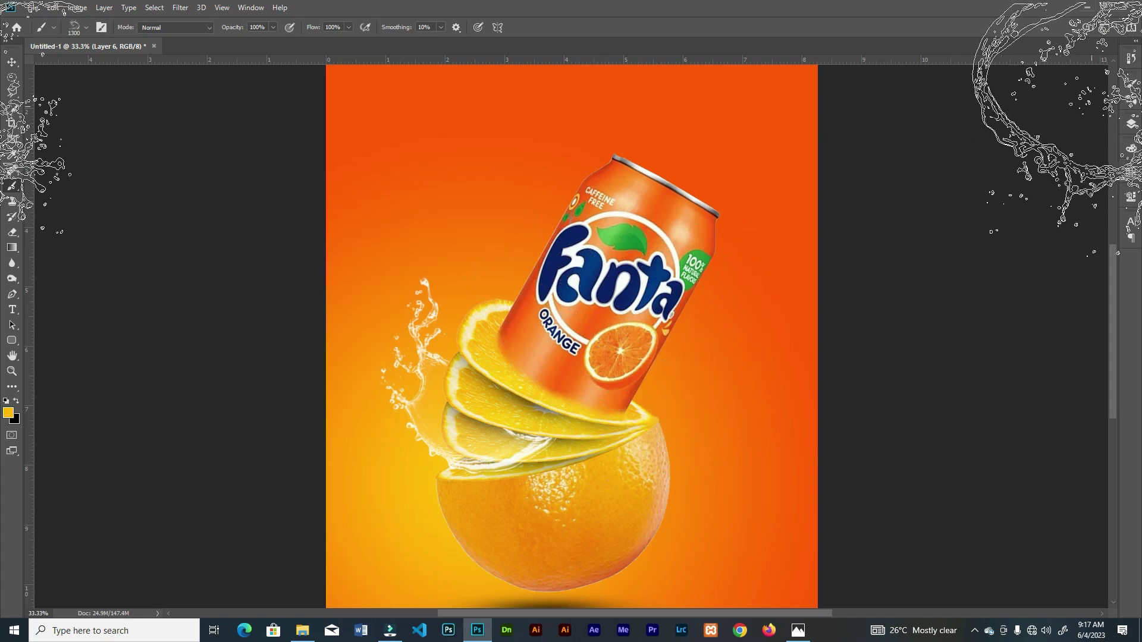
pyautogui.click(1131, 124)
pyautogui.click(1064, 158)
pyautogui.click(1083, 603)
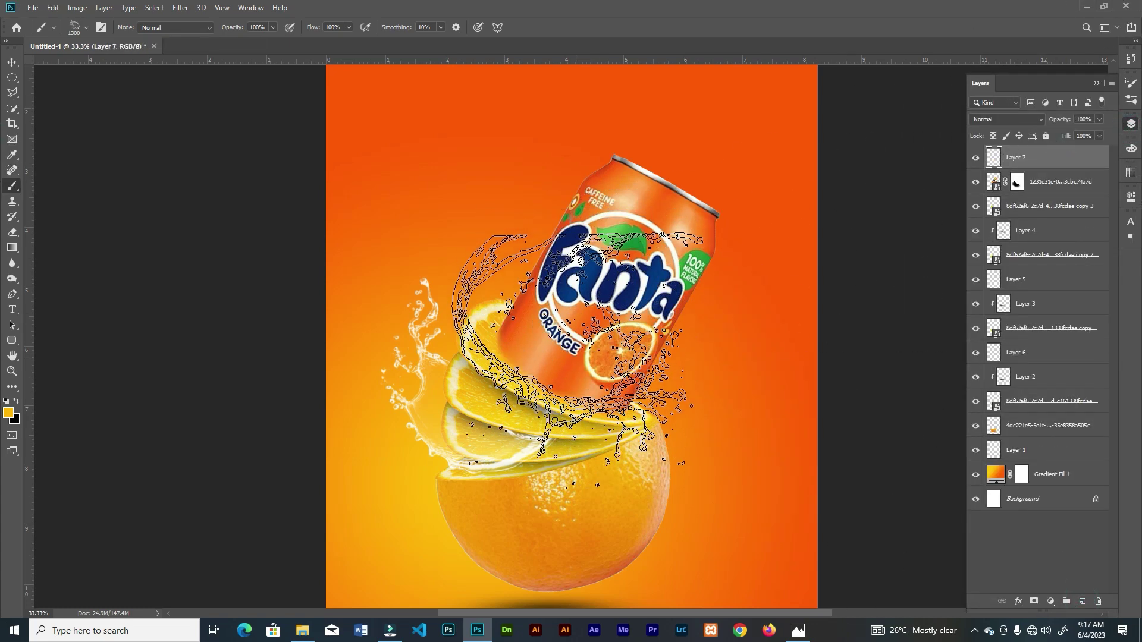
# Step: Enlarge the splash brush to 1600 px and stamp a yellow splash around the can
pyautogui.press(']')
pyautogui.press(']')
pyautogui.press(']')
pyautogui.click(588, 297)
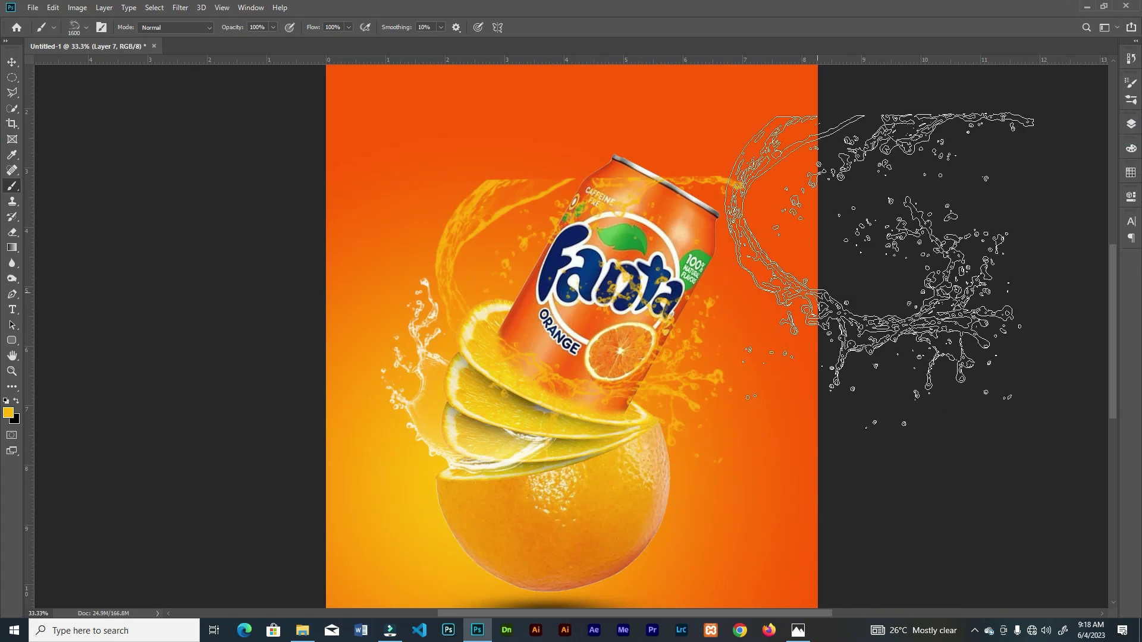
# Step: Add a layer mask to the yellow splash and hide its flat upper edge with a soft black 250 px brush
pyautogui.click(1131, 124)
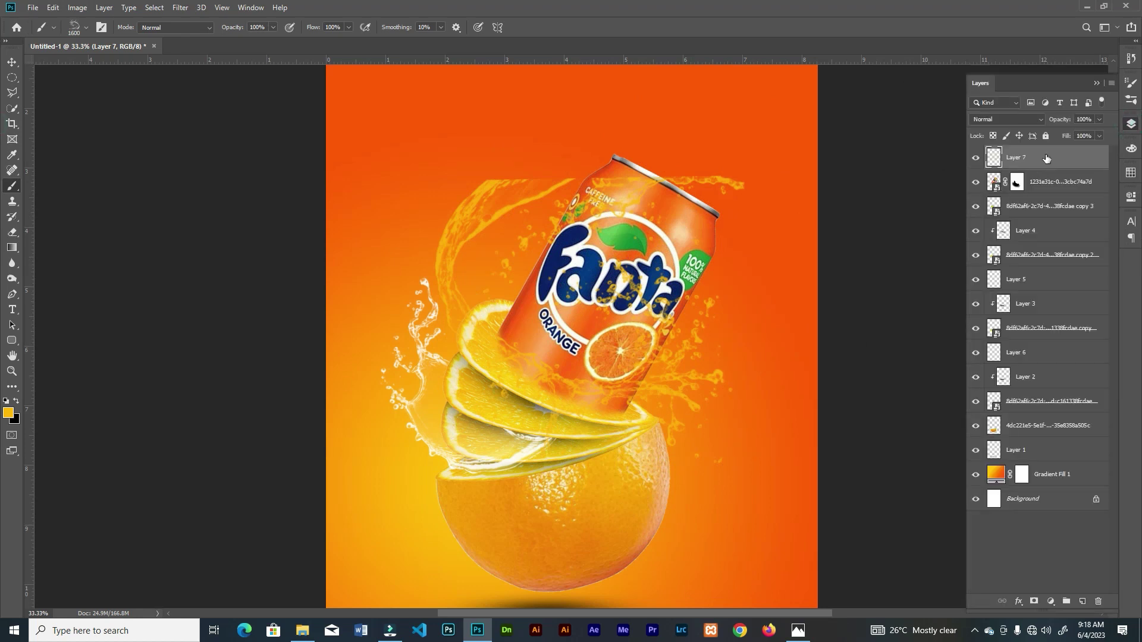
pyautogui.click(1034, 602)
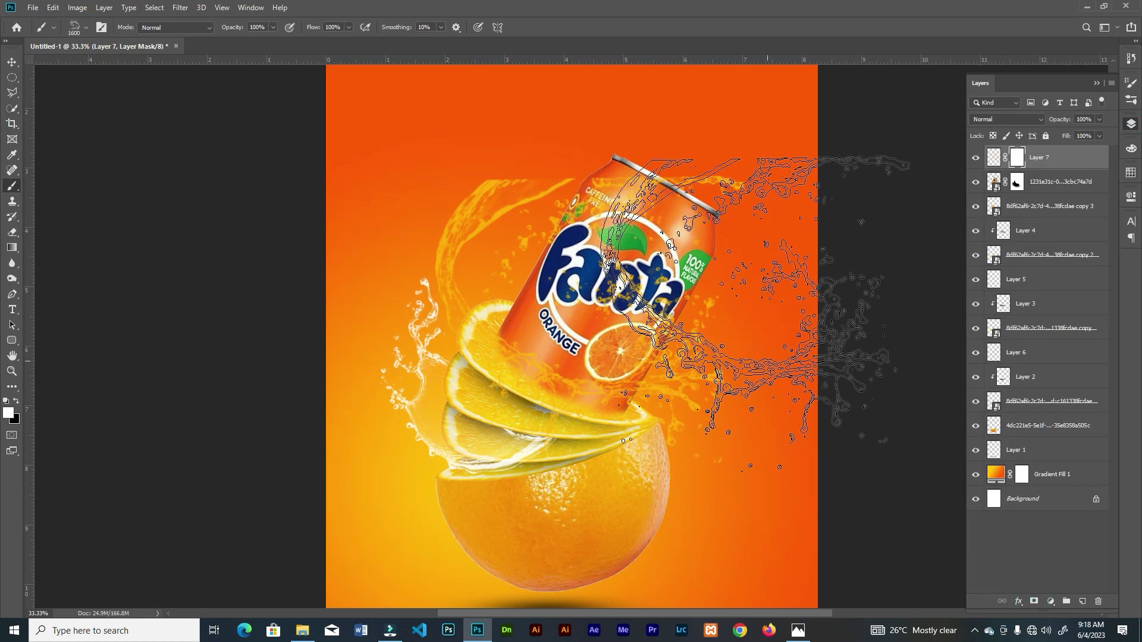
pyautogui.click(1128, 101)
pyautogui.click(991, 127)
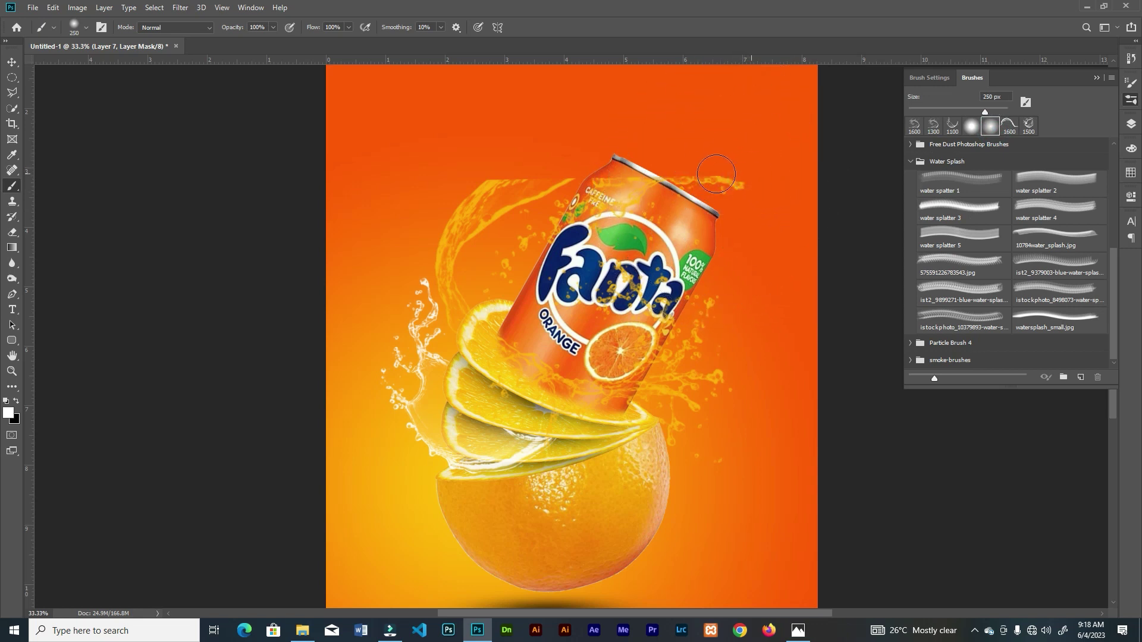
pyautogui.press('x')
pyautogui.moveTo(734, 181); pyautogui.dragTo(672, 183)
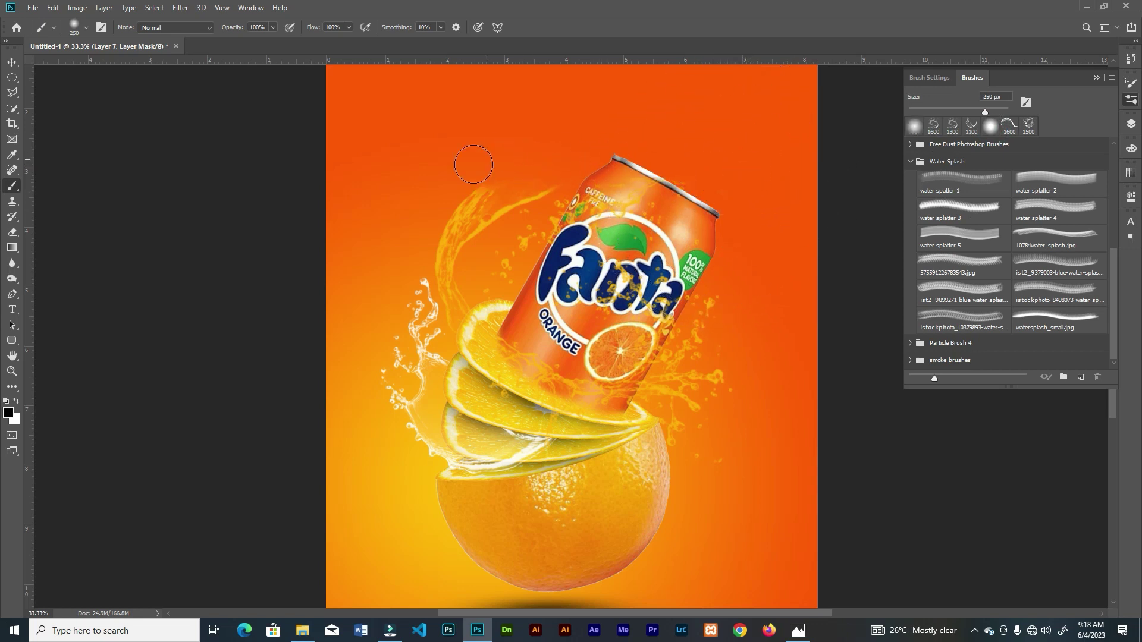
pyautogui.click(973, 175)
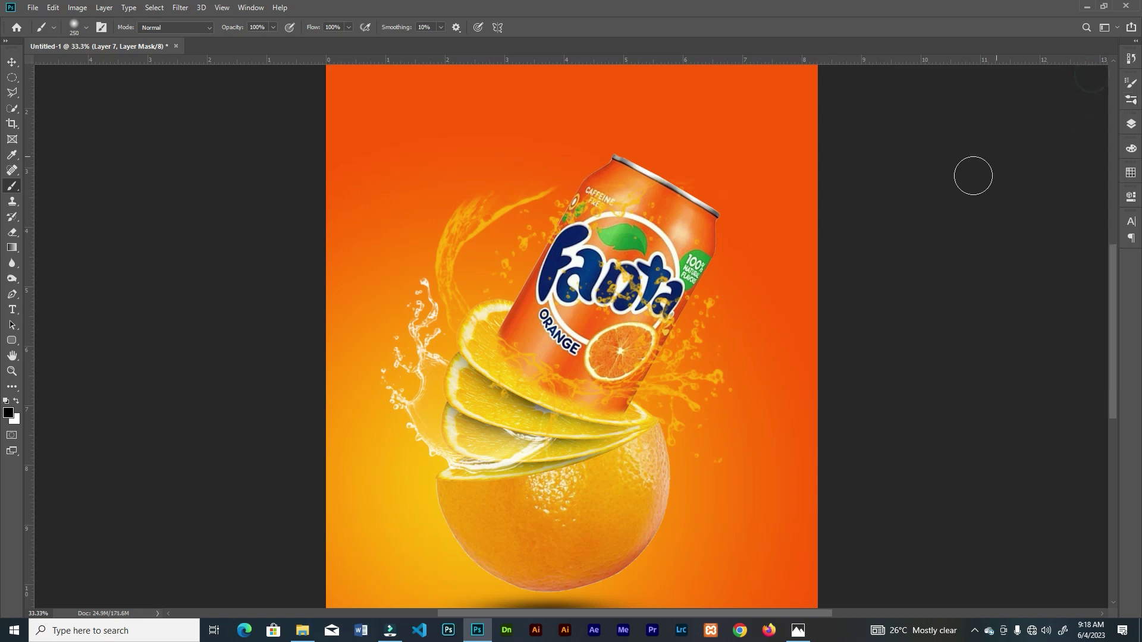
# Step: Add a new layer directly above the ground shadow layer and choose a recent water splash brush
pyautogui.scroll(-2, 673, 407)
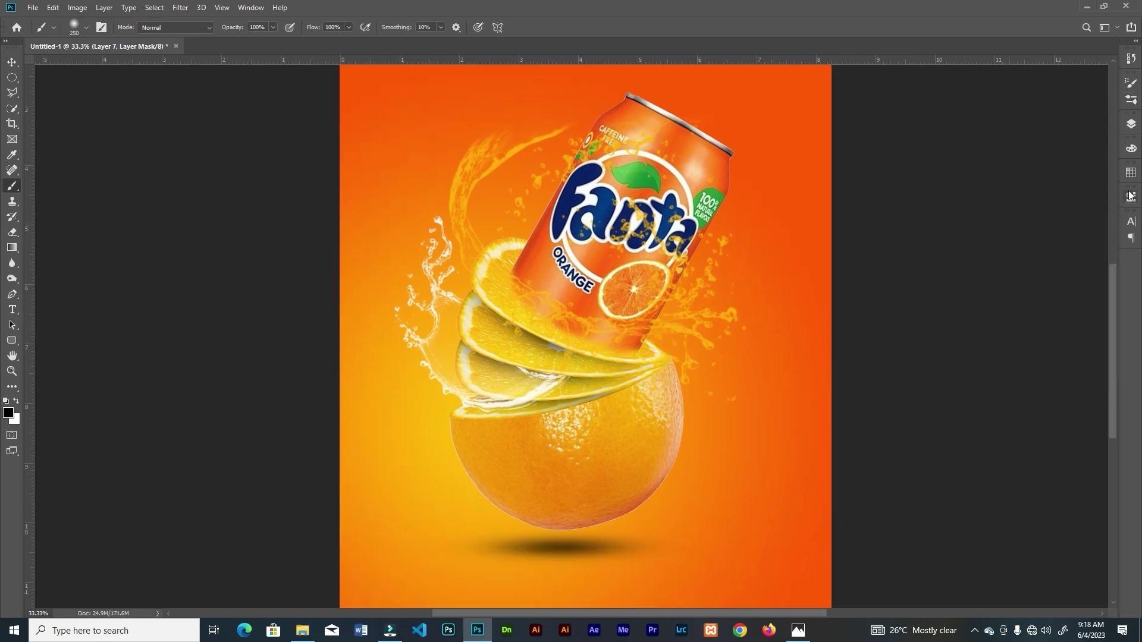
pyautogui.click(1132, 125)
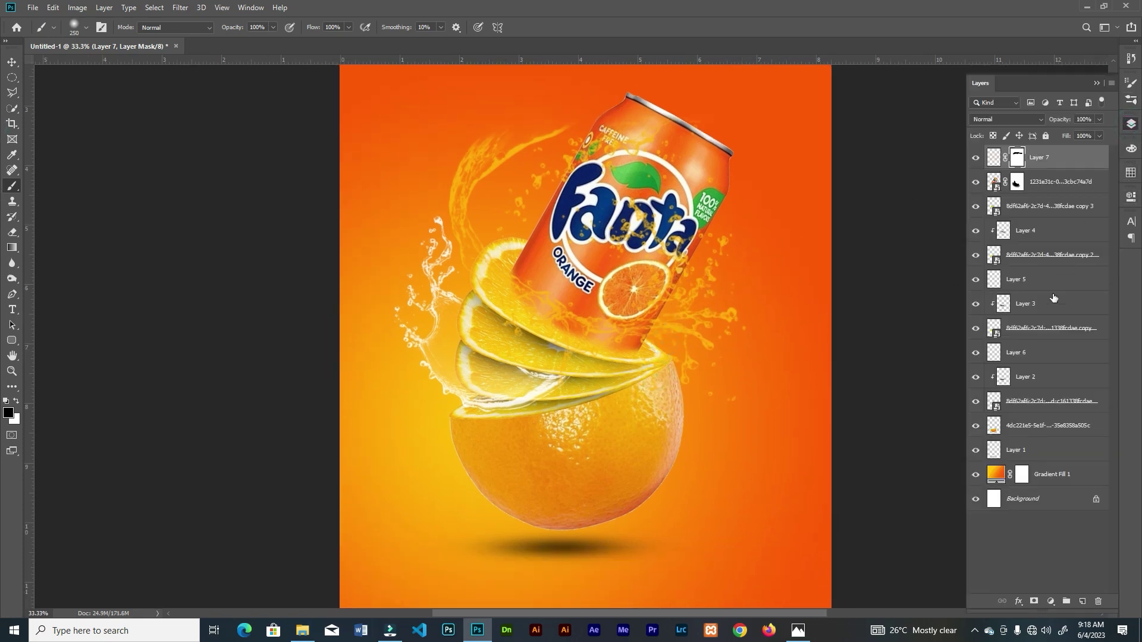
pyautogui.click(1063, 452)
pyautogui.click(1082, 601)
pyautogui.click(1131, 100)
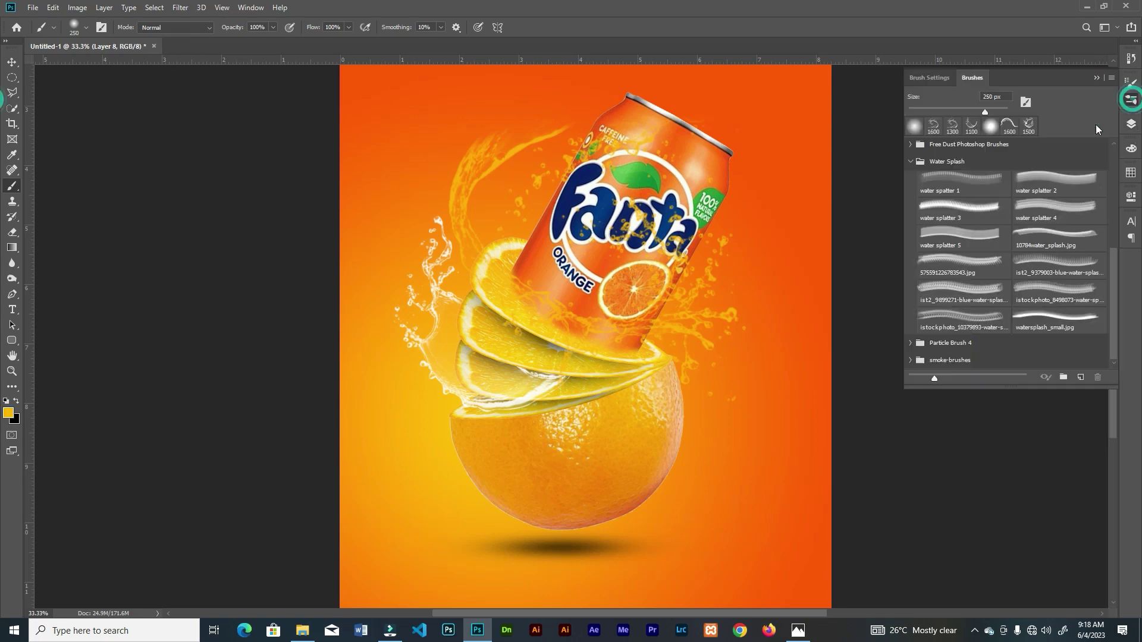
pyautogui.click(1098, 79)
# Step: Enlarge the splash brush to 1900 px and stamp yellow splashes behind the can and behind the orange
pyautogui.press(']')
pyautogui.press(']')
pyautogui.press(']')
pyautogui.press(']')
pyautogui.click(585, 232)
pyautogui.hotkey('ctrl', '-')
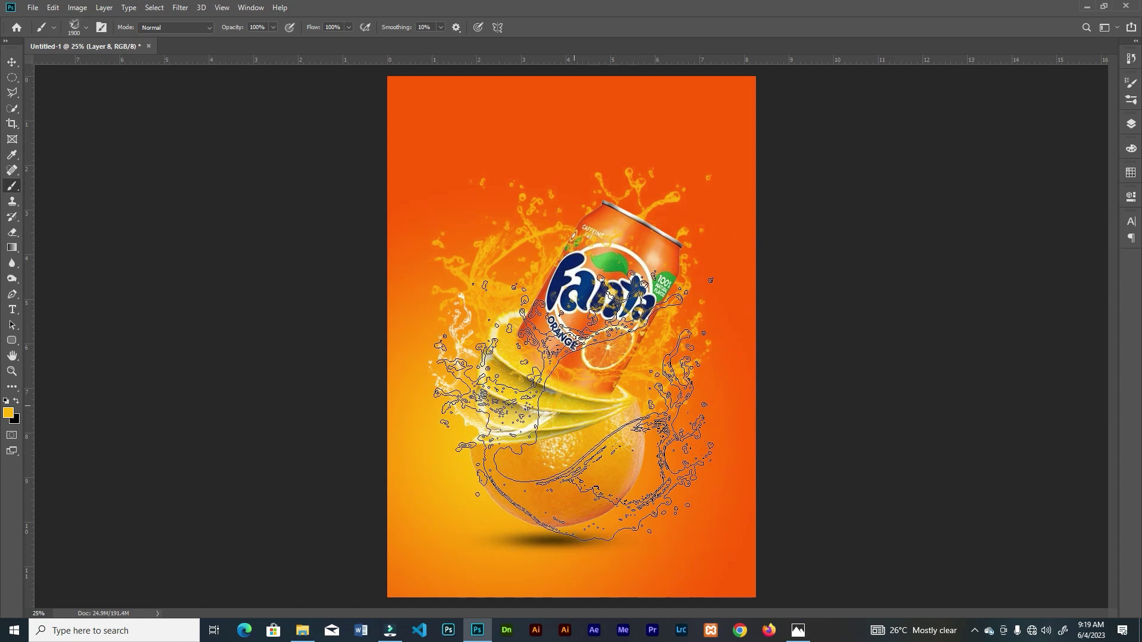
pyautogui.click(567, 406)
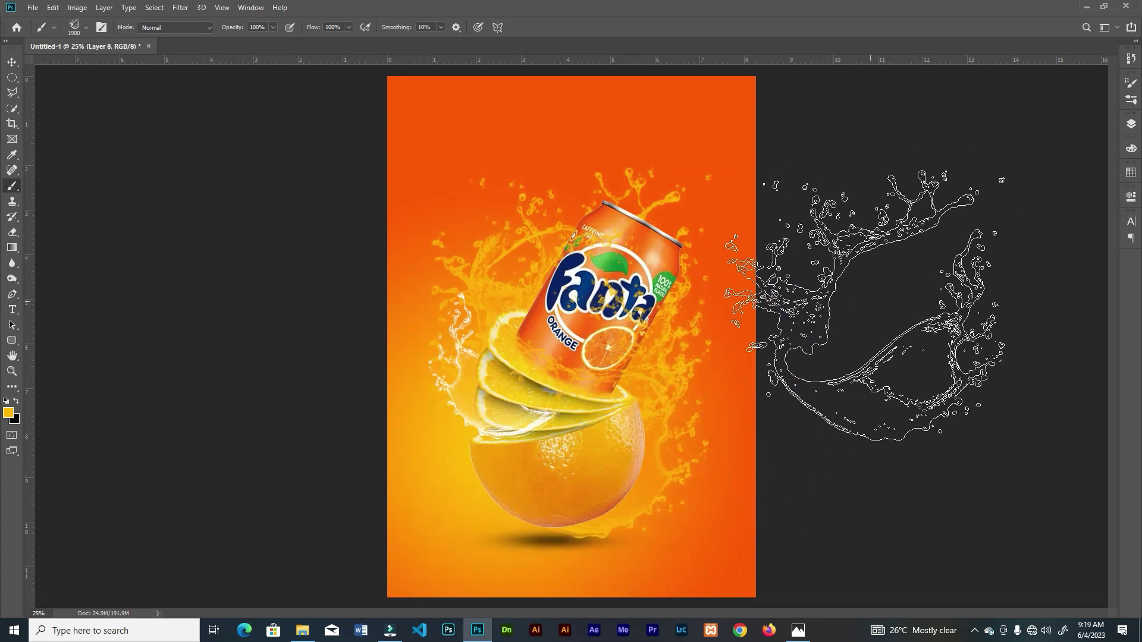
# Step: Set the foreground colour to a pale cream yellow and stamp another splash behind the slices and orange
pyautogui.click(9, 412)
pyautogui.click(779, 99)
pyautogui.press('Return')
pyautogui.click(833, 333)
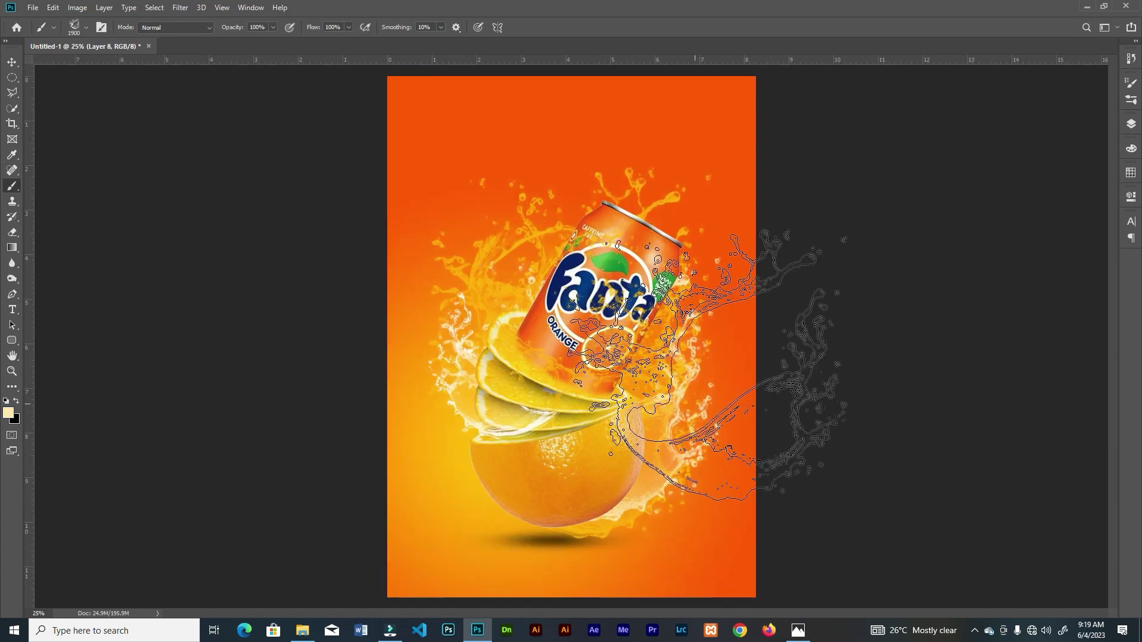